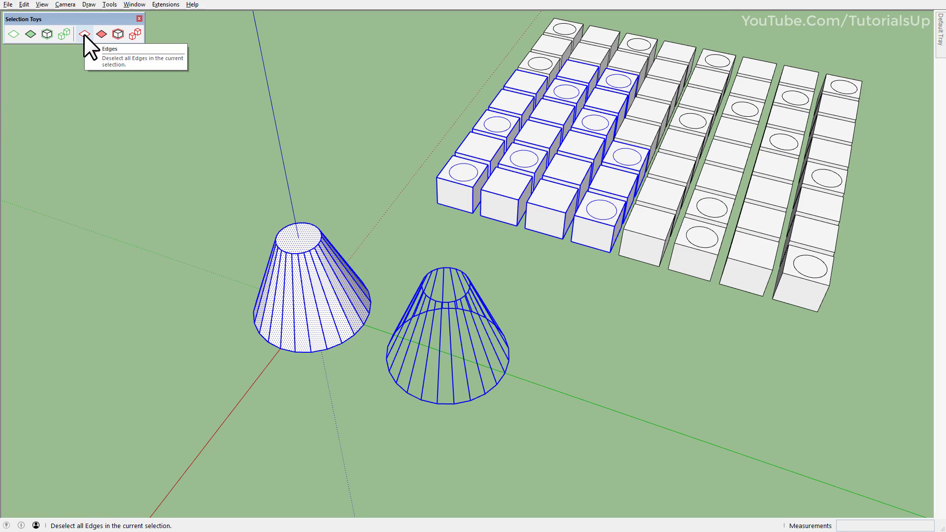
Step: Remove edges from the current selection, then reselect both cones with the nearest boxes and remove only the faces from that selection
click(83, 34)
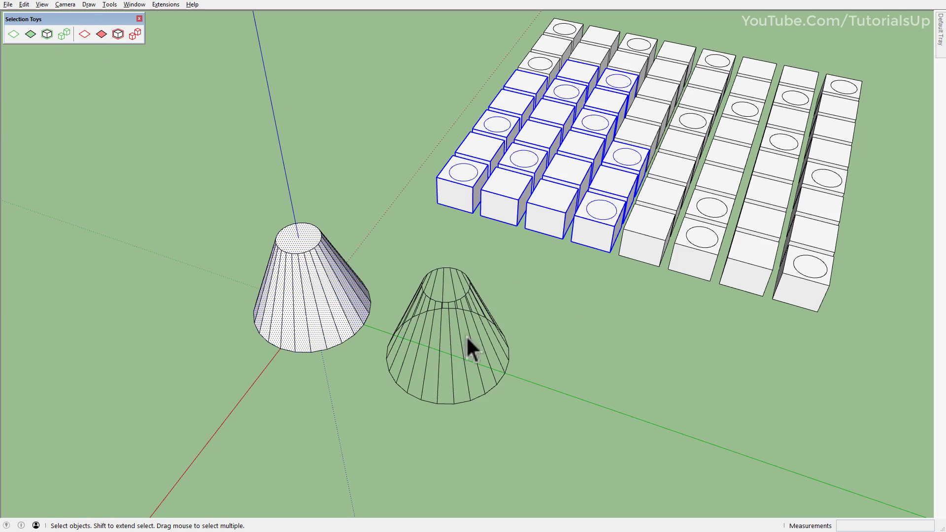
drag(211, 120, 675, 436)
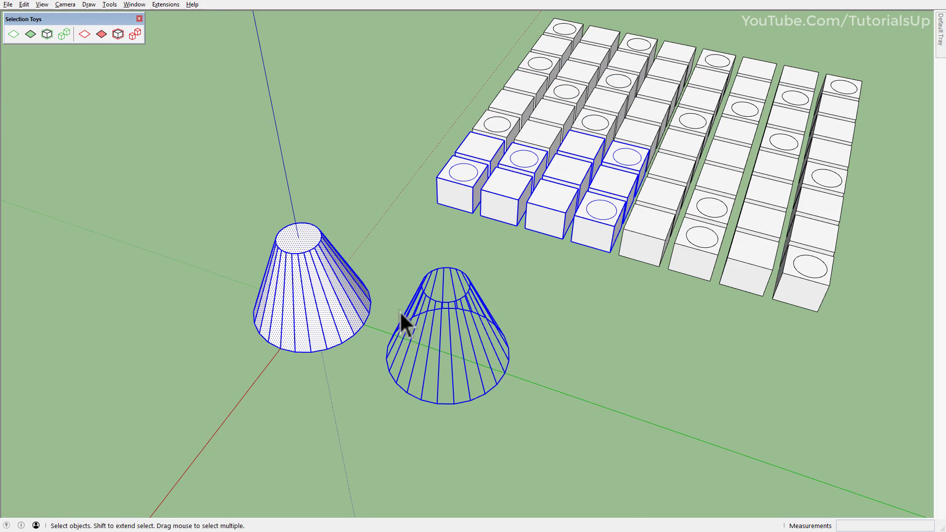
click(102, 35)
scroll(317, 317, up, 3)
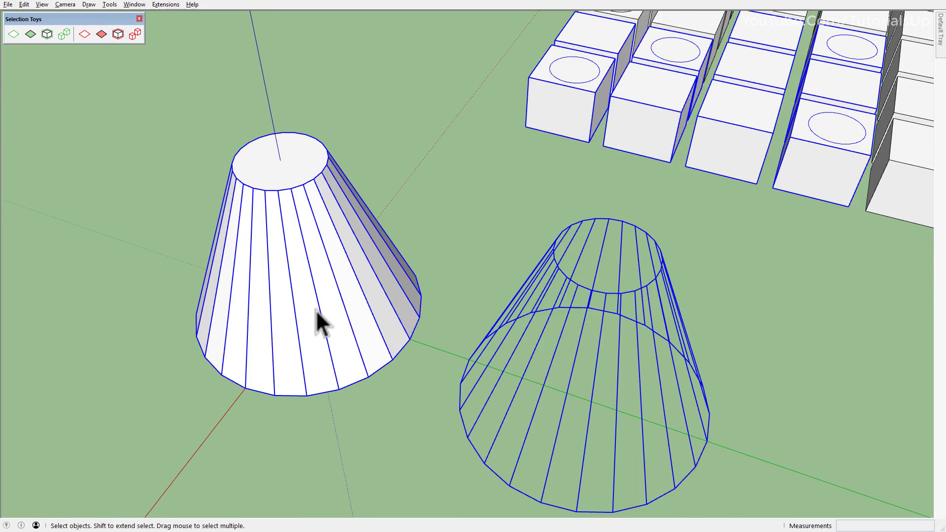
scroll(317, 317, down, 2)
Step: Open the circle-marked box at the near corner of the grid to inspect its component
key(h)
drag(607, 131, 348, 260)
middle_drag(349, 260, 433, 338)
key(space)
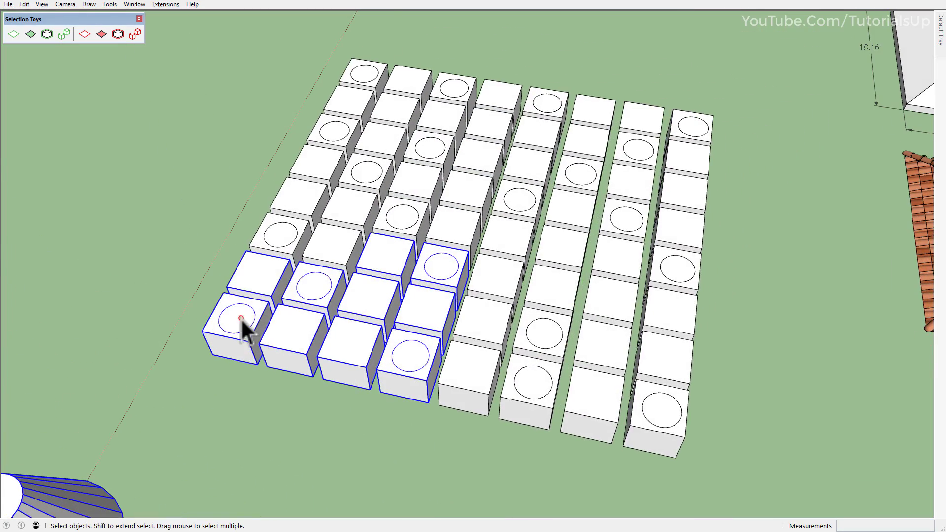
double_click(241, 318)
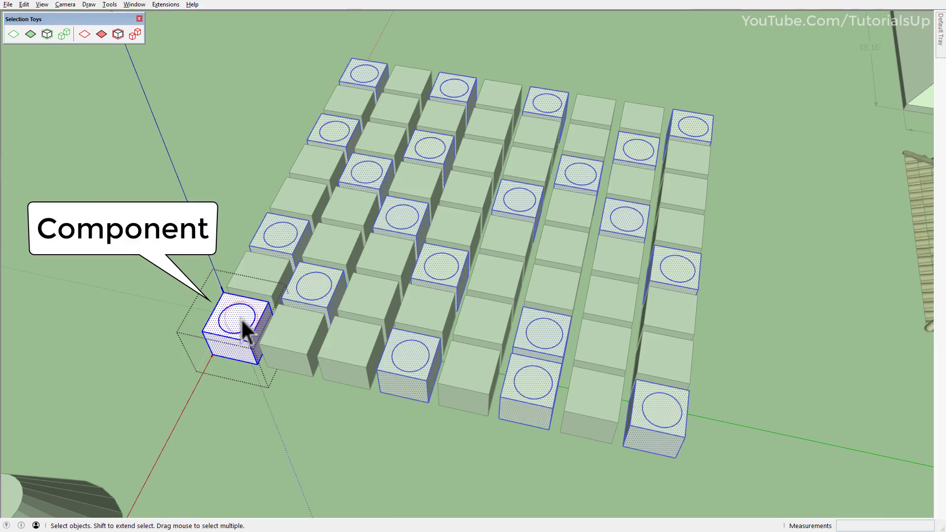
scroll(316, 278, up, 3)
Step: Pick several plain boxes near the edge of the grid to examine them as groups
double_click(253, 276)
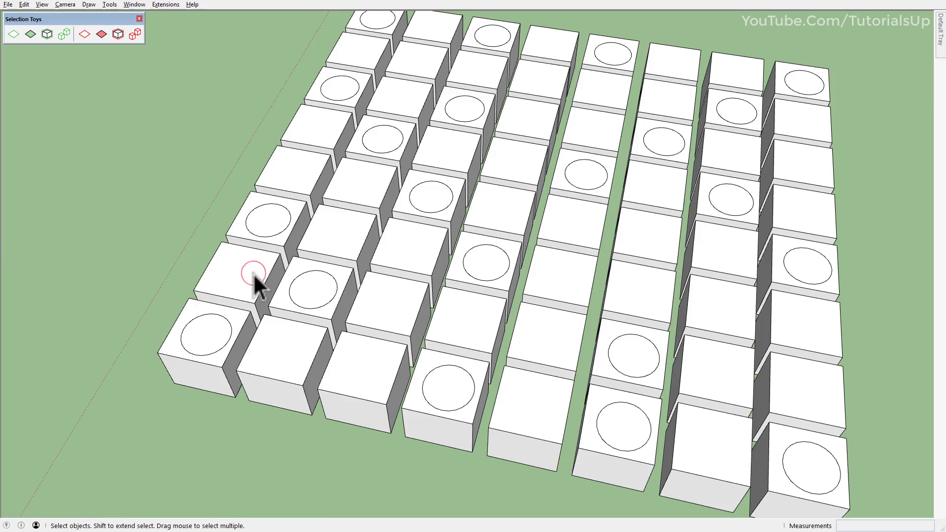
click(316, 172)
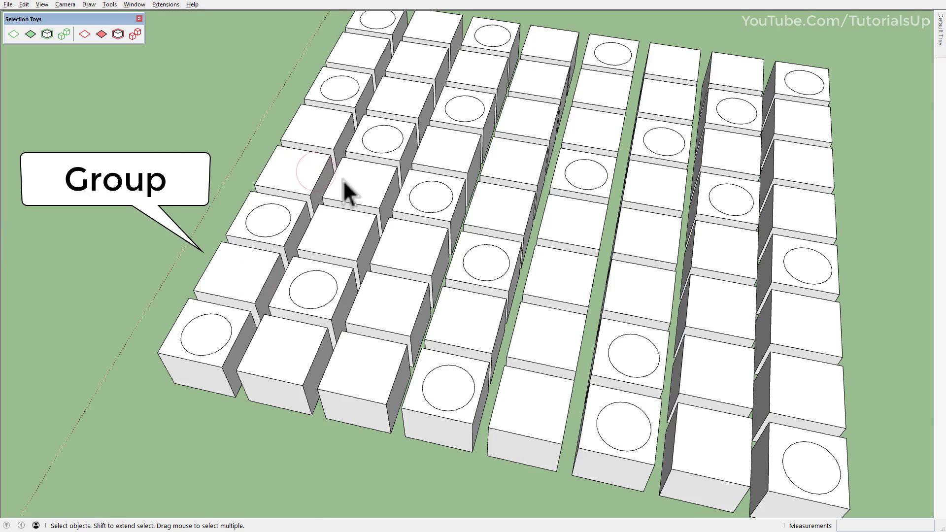
click(343, 180)
scroll(198, 327, down, 5)
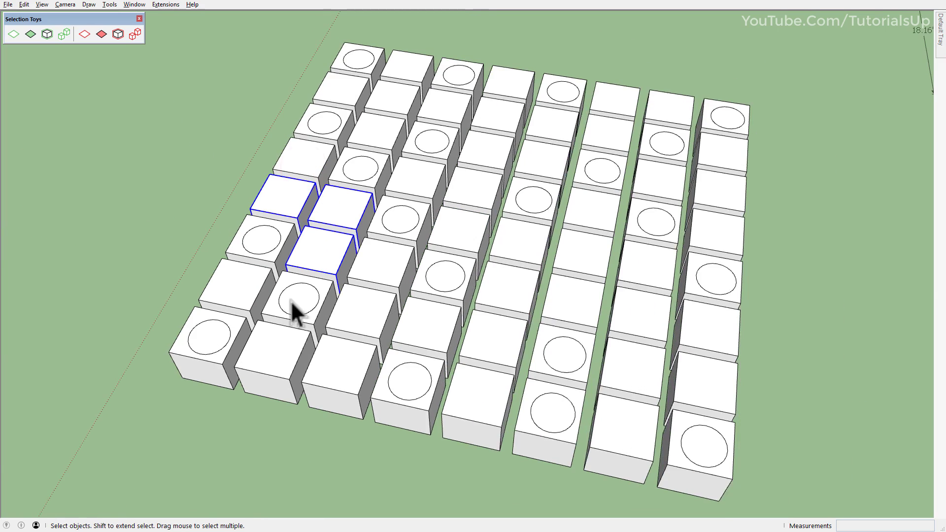
Step: Select the entire grid of boxes and keep only the groups in the selection
middle_drag(302, 296, 169, 161)
drag(150, 56, 687, 455)
middle_drag(679, 442, 606, 374)
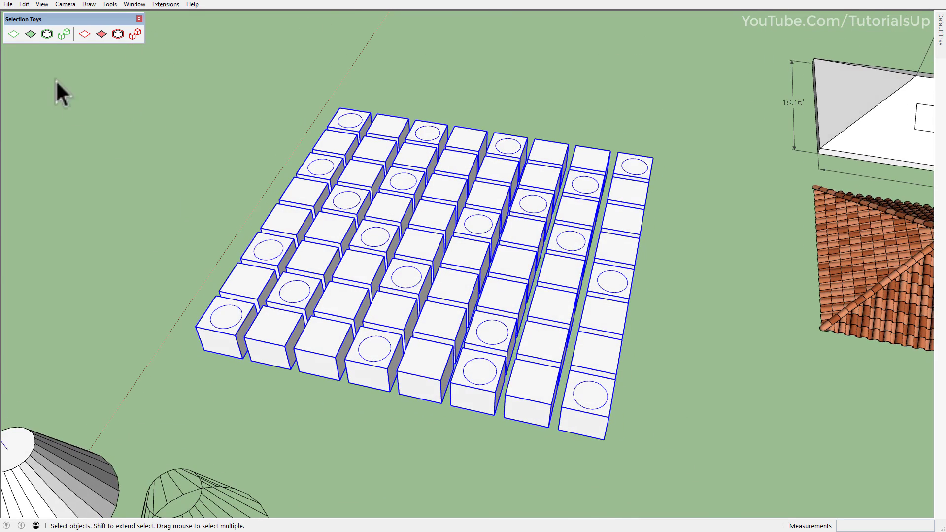
click(48, 34)
middle_drag(339, 298, 329, 347)
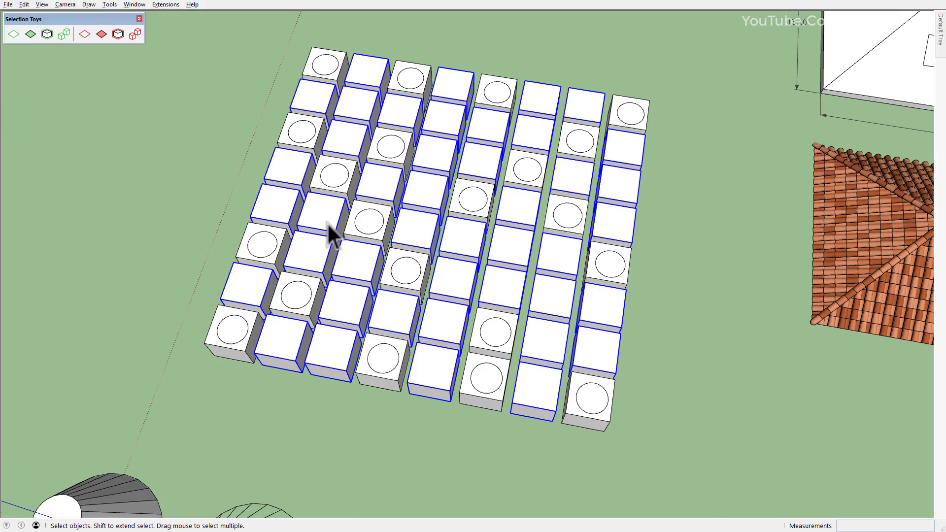
scroll(327, 224, up, 5)
middle_drag(327, 225, 321, 153)
scroll(344, 209, down, 5)
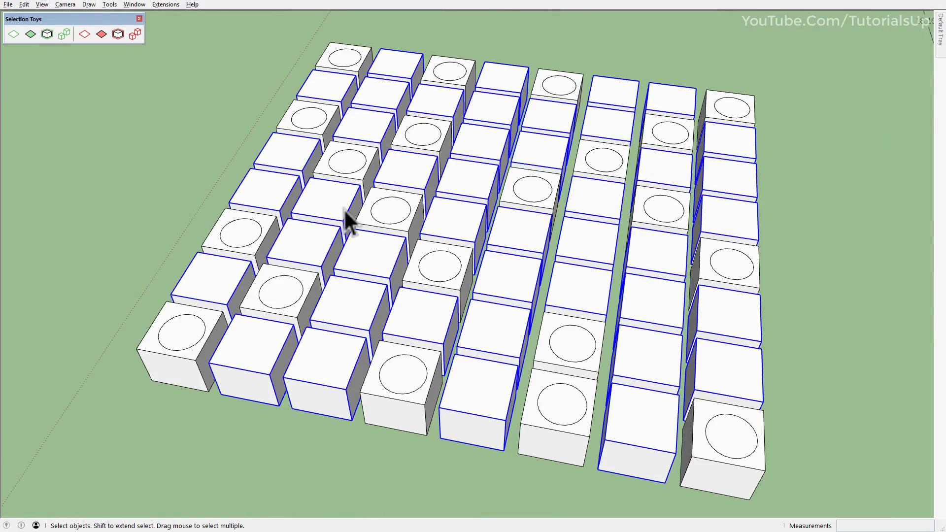
middle_drag(382, 227, 374, 247)
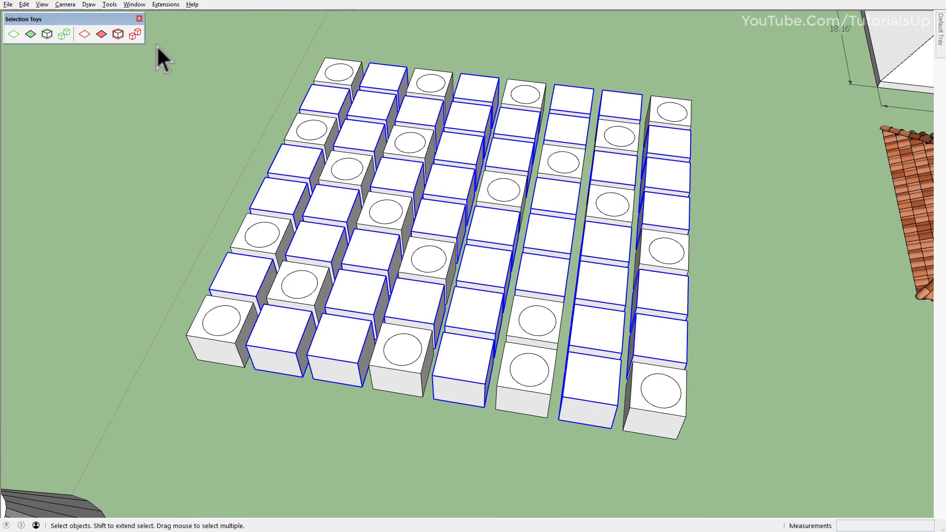
Step: Reselect the whole grid of boxes and keep only the components in the selection
drag(156, 25, 735, 462)
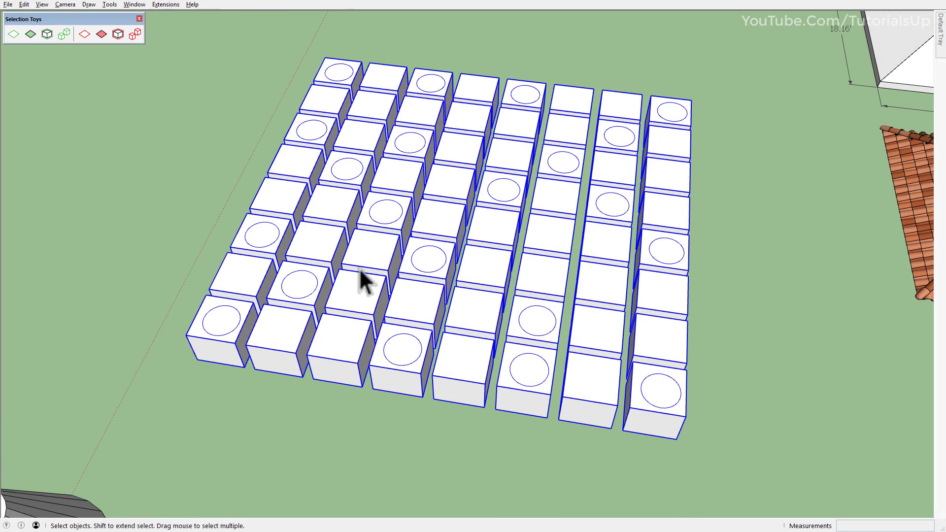
click(64, 35)
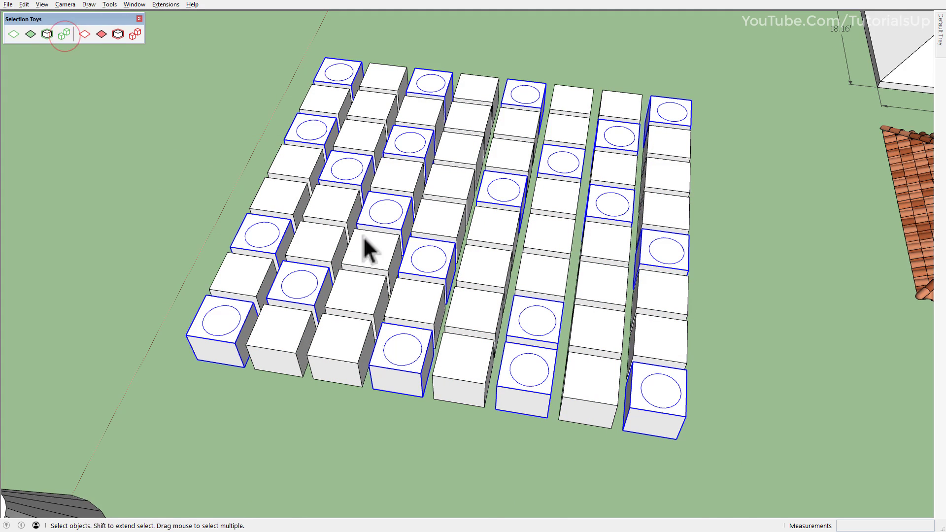
scroll(528, 382, down, 4)
Step: Move the selected circle-marked components out of the grid along the green axis, then open and close one of them
key(m)
click(574, 453)
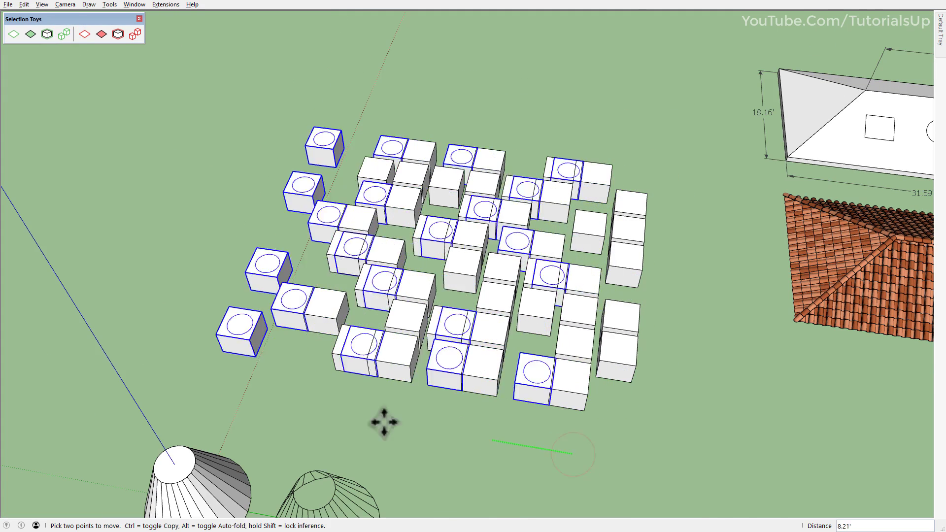
shift+middle_drag(210, 352, 443, 285)
click(421, 247)
key(space)
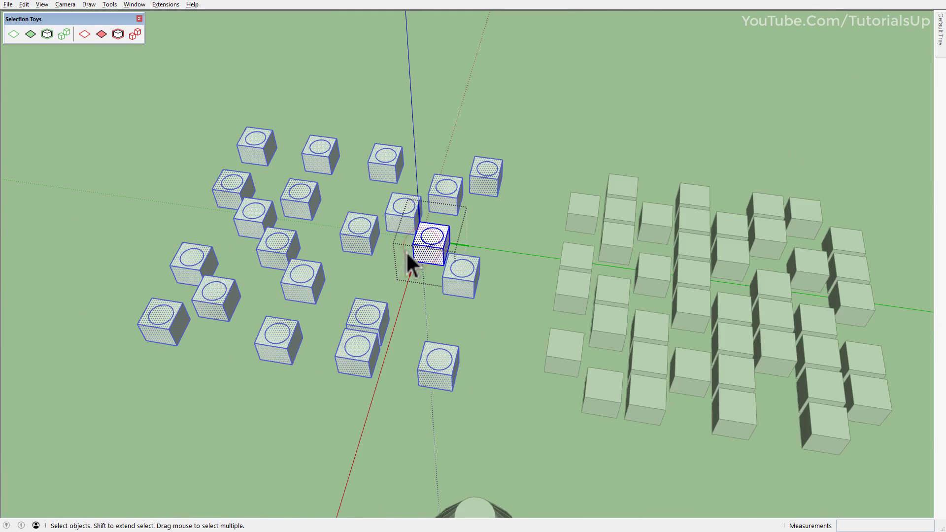
click(402, 262)
middle_drag(245, 164, 261, 207)
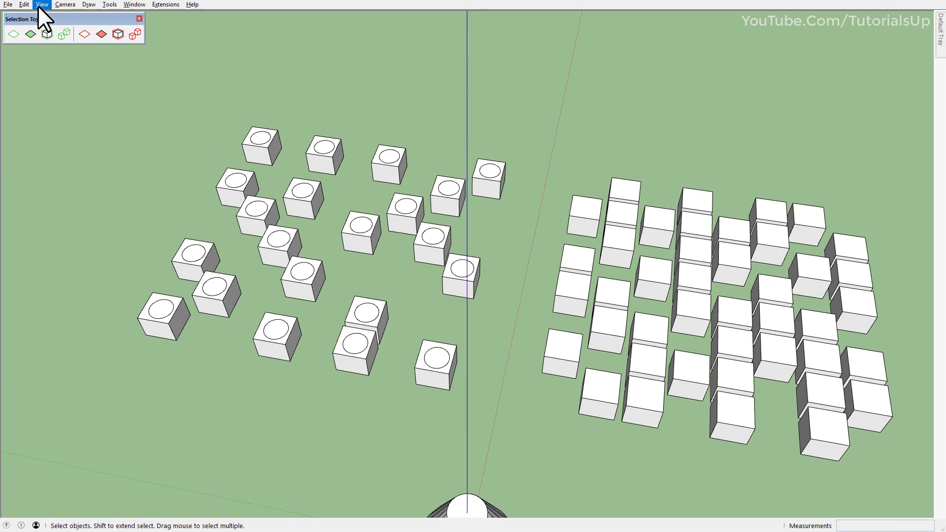
Step: Undo the component opening and closing and the move of the circle-marked boxes
click(39, 5)
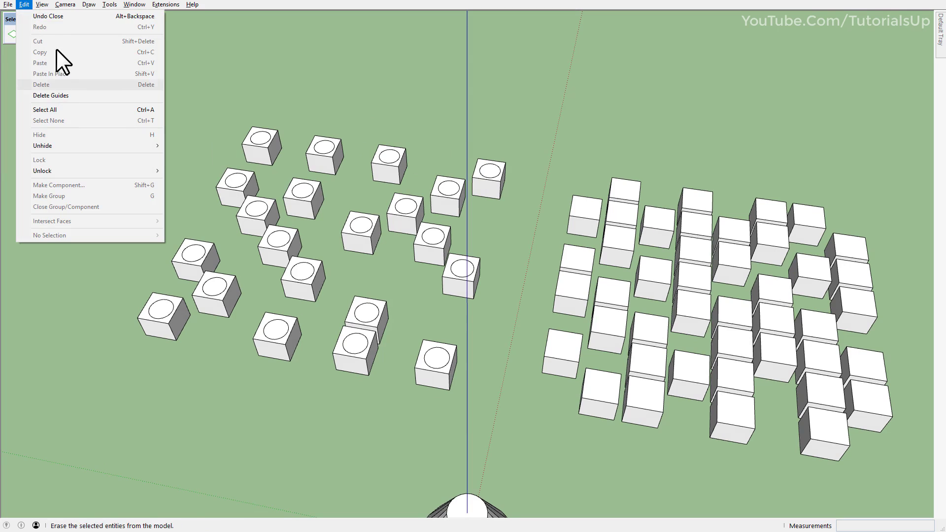
click(48, 19)
click(29, 4)
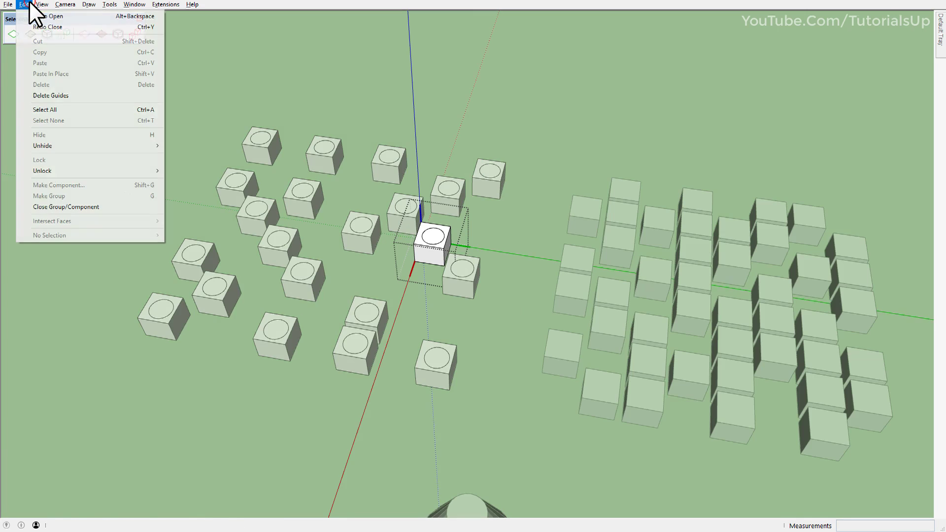
click(28, 15)
click(26, 2)
click(30, 14)
Step: Select one light tile on the tiled roof and extend the selection using Active with Selected Materials
shift+middle_drag(245, 177, 306, 306)
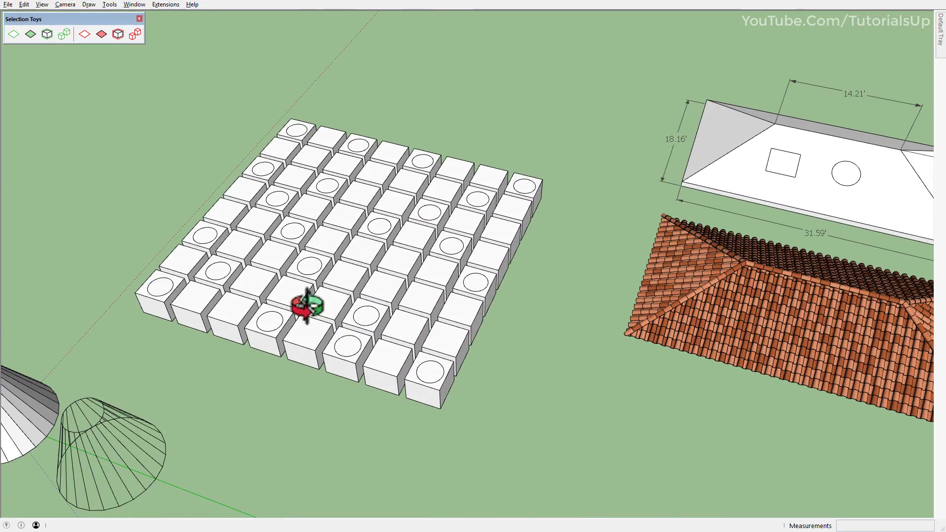
scroll(312, 300, down, 3)
shift+middle_drag(633, 331, 437, 291)
scroll(392, 315, up, 3)
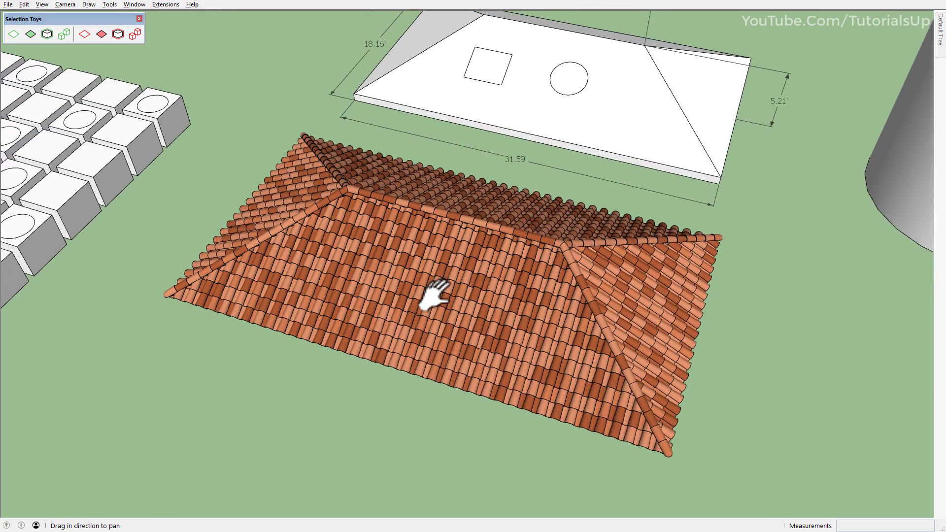
scroll(437, 291, up, 3)
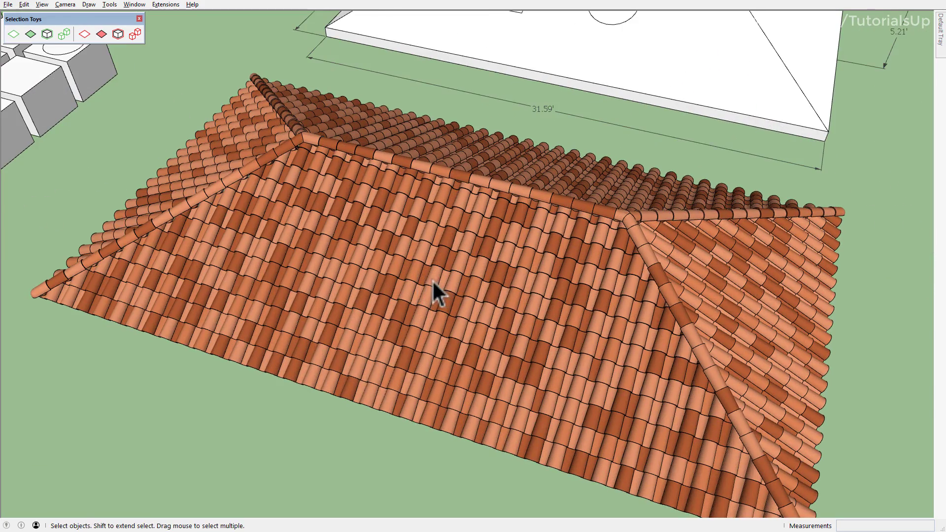
click(433, 280)
right_click(427, 282)
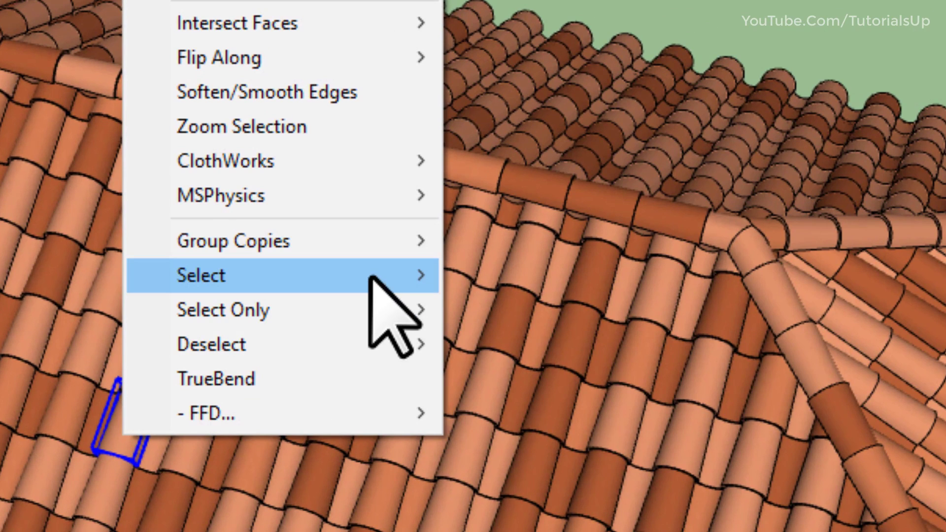
mouse_move(371, 283)
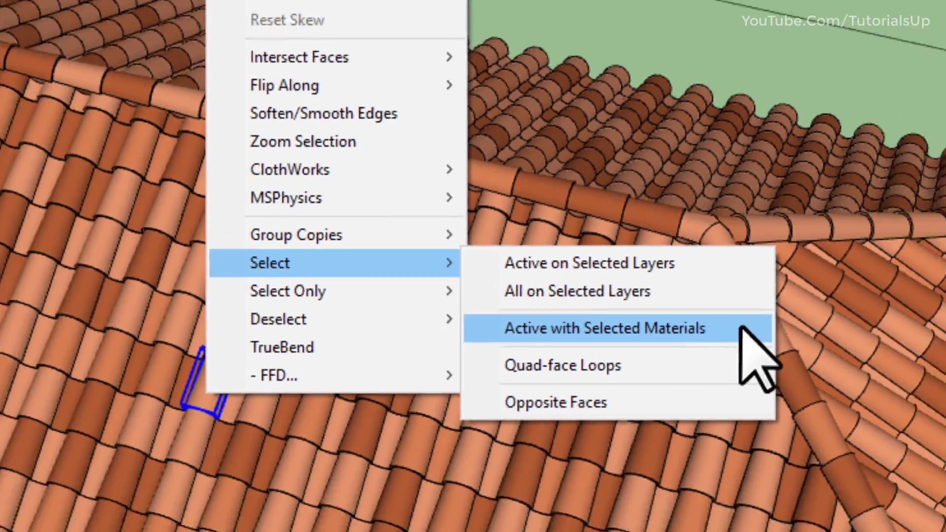
click(783, 356)
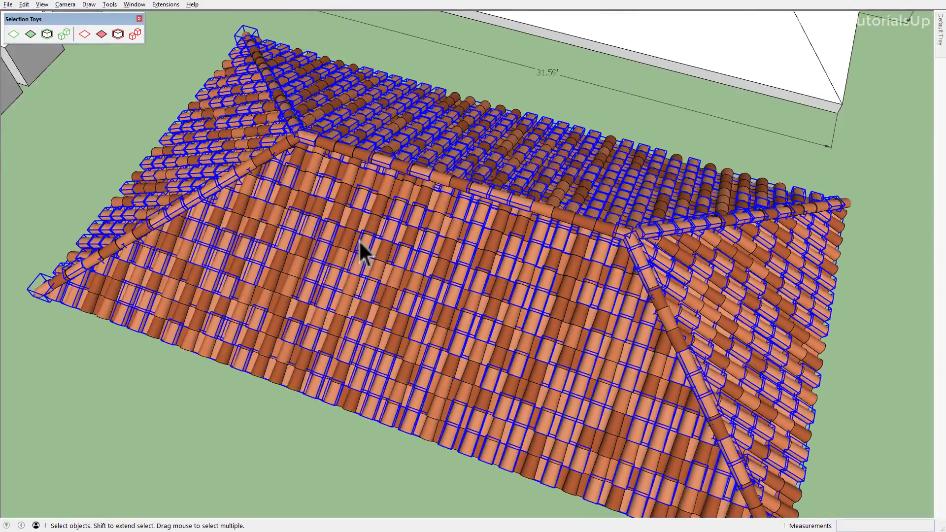
Step: Move the selected same-material tiles away from the roof and clear the selection
scroll(363, 248, down, 3)
key(m)
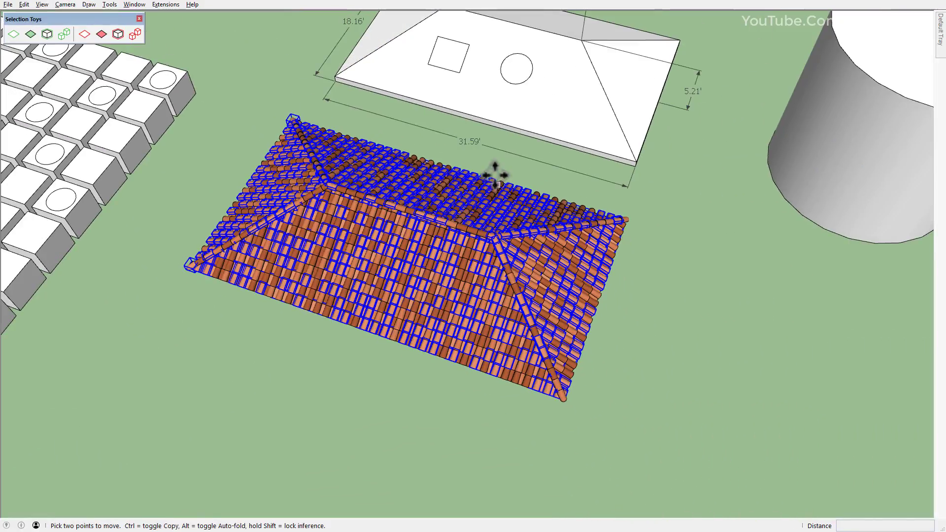
click(494, 164)
click(874, 276)
shift+middle_drag(732, 315, 359, 242)
key(space)
click(433, 475)
scroll(439, 321, up, 3)
mouse_move(434, 317)
middle_down()
mouse_move(486, 434)
mouse_move(479, 290)
mouse_move(370, 262)
middle_up()
scroll(479, 291, down, 2)
scroll(482, 291, down, 3)
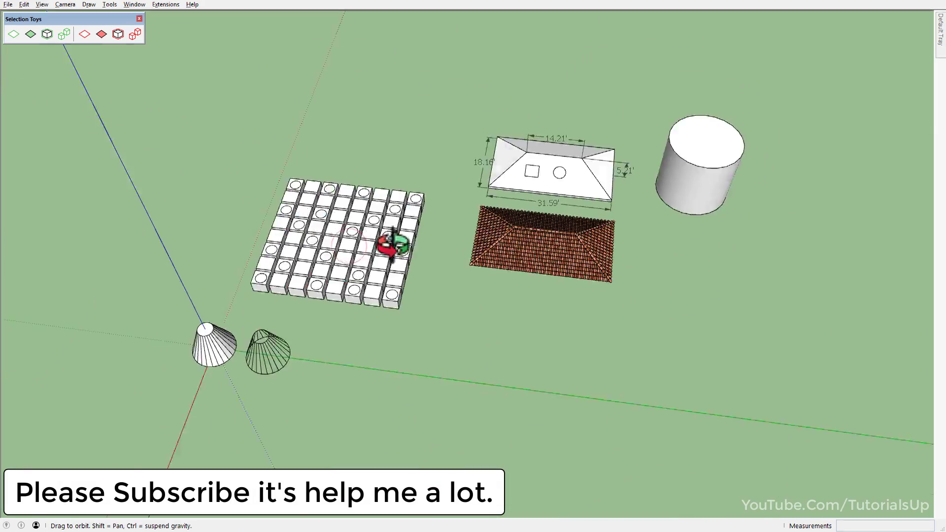
Step: Open the Selection Toys UI settings and enable the Select Edge Loops, Guides and Guide Points selection commands for the toolbar
middle_drag(393, 245, 190, 75)
click(110, 5)
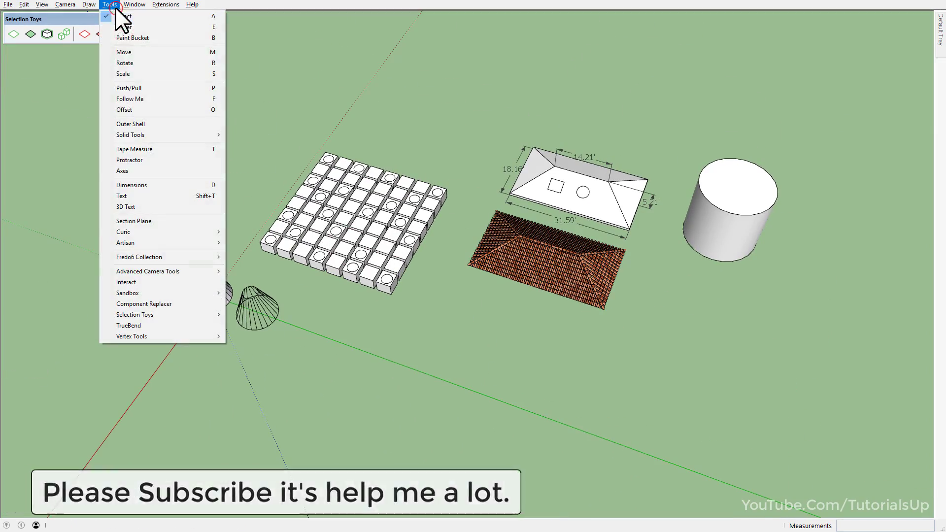
mouse_move(151, 314)
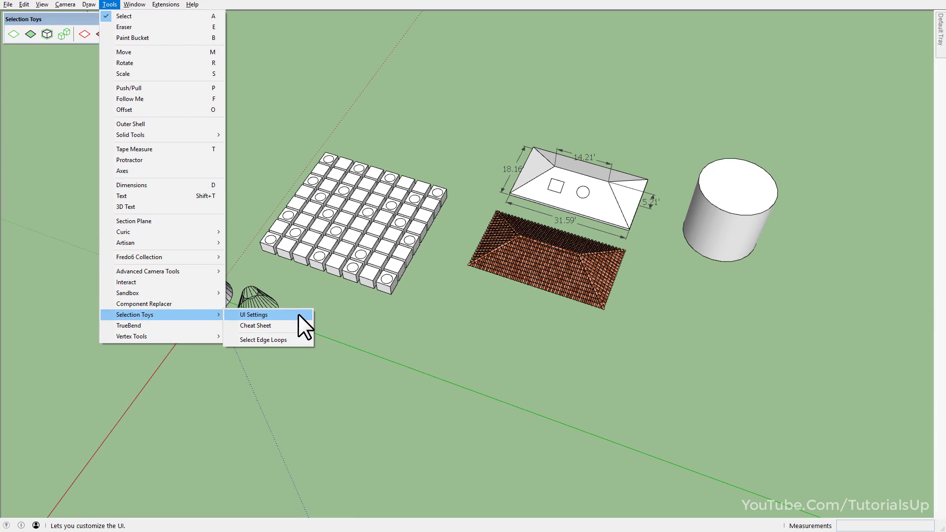
click(298, 314)
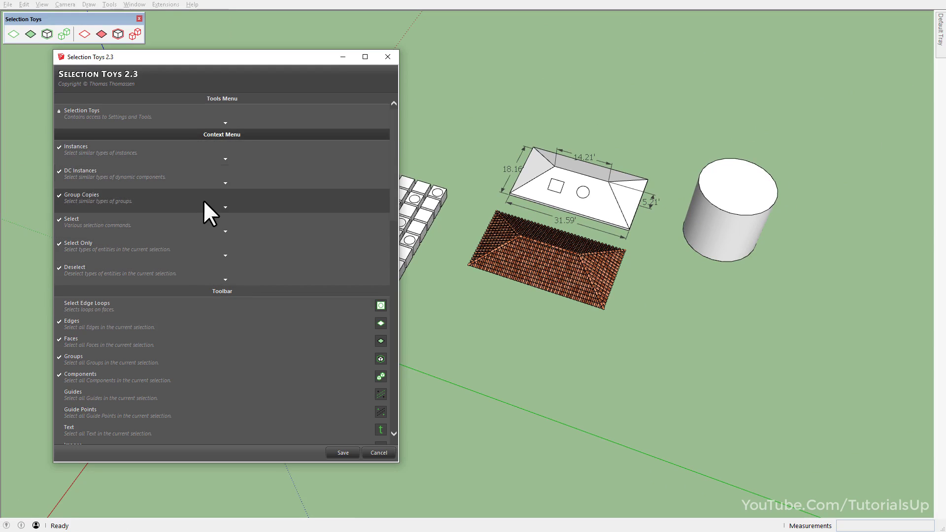
click(59, 306)
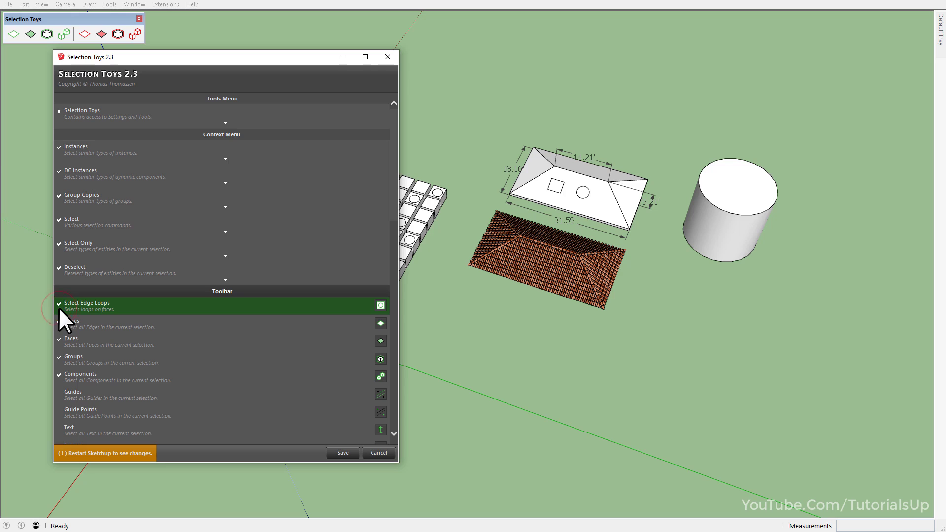
click(58, 393)
scroll(58, 415, down, 3)
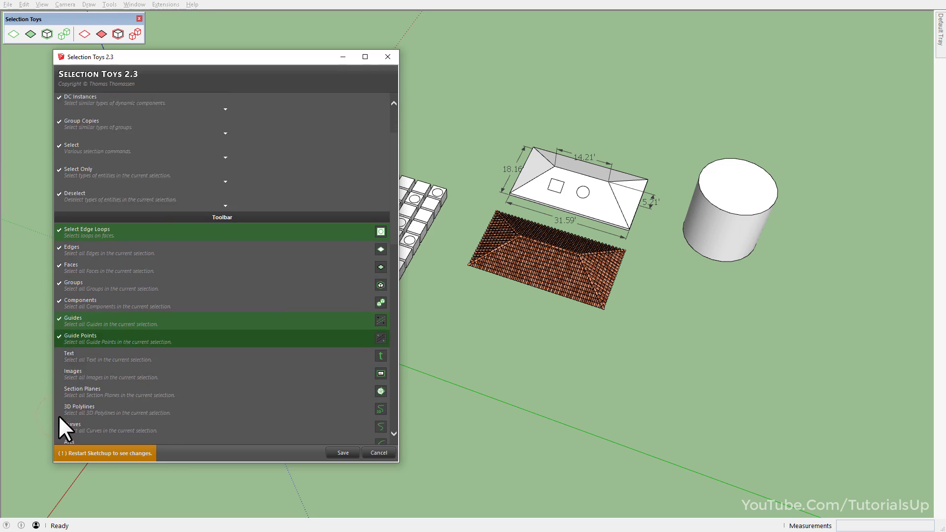
Step: Enable the toolbar selection commands for Text, Images, Section Planes, 3D Polylines, Curves, Arcs and Circles
click(61, 325)
click(60, 342)
click(61, 359)
click(60, 377)
click(60, 394)
click(60, 411)
click(60, 430)
Step: Enable the toolbar selection commands for Polygons, n-Gons, Linear and Radial Dimensions, Front and Back Default Material, Hidden, Soft Edges and Smooth Edges
scroll(61, 424, down, 6)
click(60, 238)
click(59, 255)
click(59, 274)
click(59, 291)
click(60, 309)
click(60, 326)
click(59, 344)
click(59, 378)
click(61, 359)
Step: Enable the toolbar deselection commands for Guides, Guide Points, Text, Images and Section Planes
scroll(61, 359, down, 7)
click(61, 202)
click(60, 219)
click(60, 237)
click(60, 255)
click(60, 273)
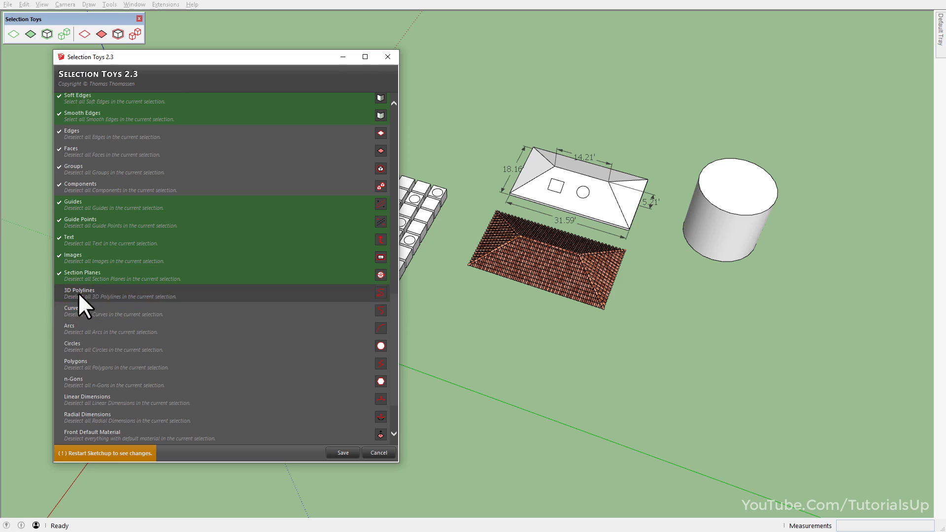
Step: Enable the toolbar deselection commands for 3D Polylines, Curves, Arcs, Circles, Polygons, n-Gons, Linear Dimensions and Radial Dimensions
click(78, 292)
click(82, 328)
click(83, 345)
click(85, 362)
click(89, 380)
click(96, 398)
click(101, 416)
Step: Enable the deselection commands for Front and Back Default Material, Hidden, Soft Edges and Smooth Edges, and save the toolbar settings
scroll(101, 418, down, 2)
click(117, 366)
click(114, 382)
click(108, 401)
click(108, 418)
click(114, 436)
scroll(220, 310, down, 12)
scroll(217, 301, up, 12)
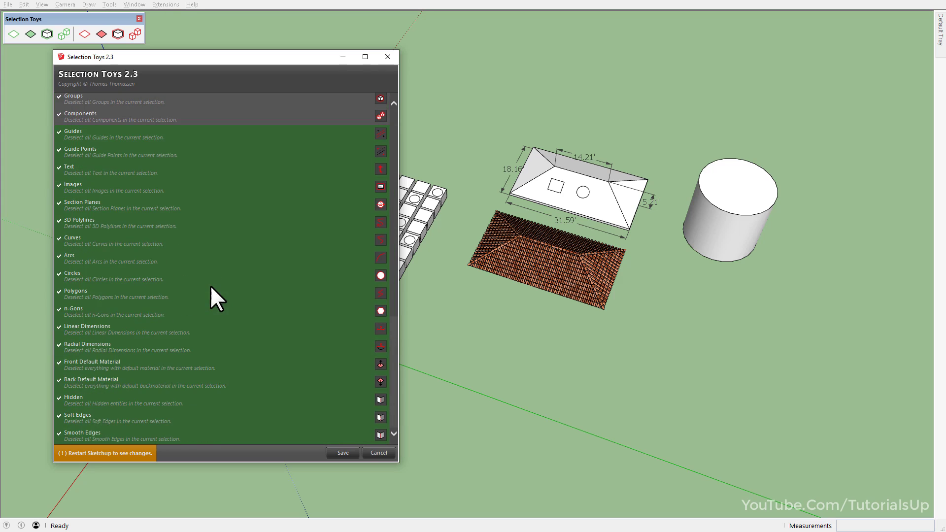
click(342, 453)
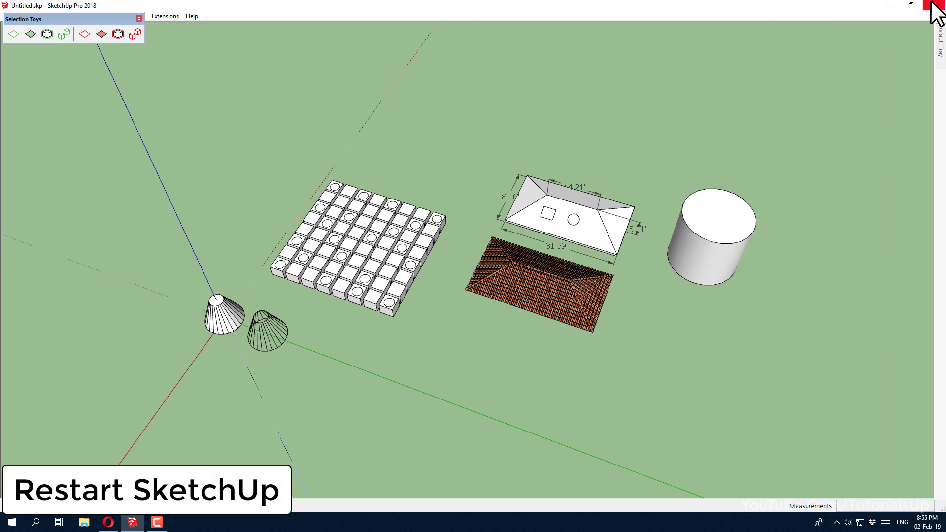
Step: Restart SketchUp by closing the program and reopening Untitled.skp from the desktop with SketchUp 2018
click(933, 6)
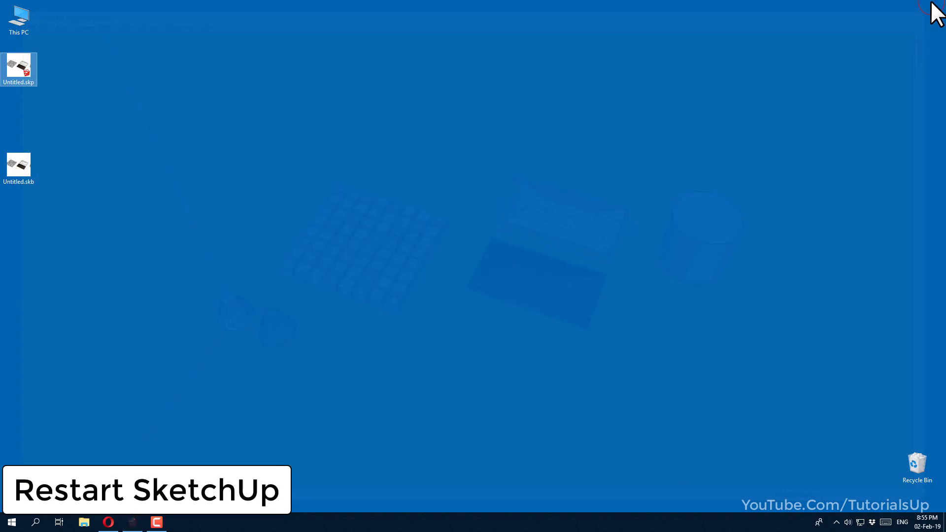
right_click(17, 63)
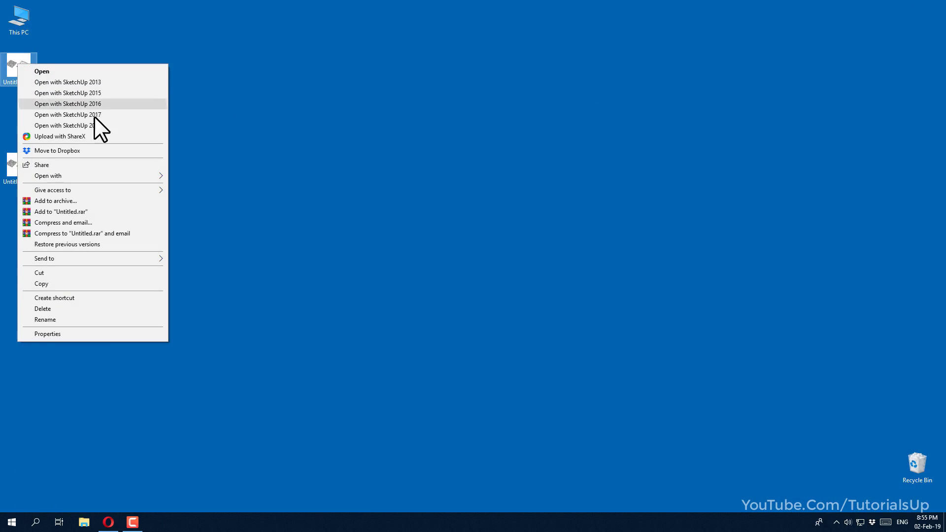
click(101, 124)
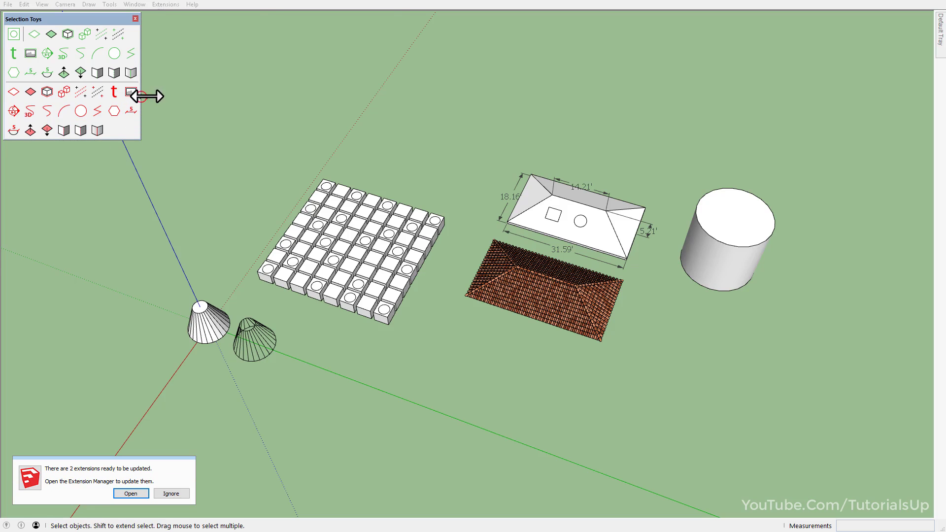
Step: Widen the floating Selection Toys toolbar until all its commands fit in a single row
drag(141, 97, 411, 95)
drag(742, 45, 614, 48)
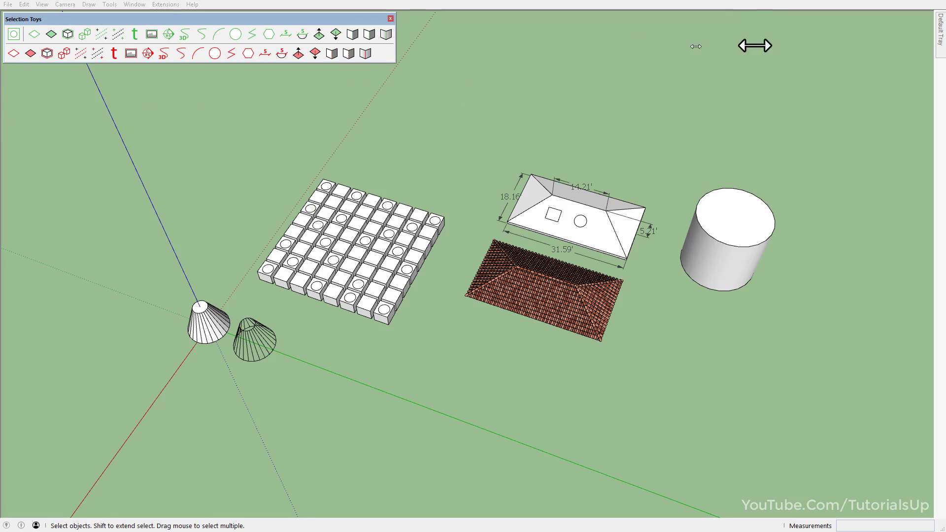
drag(702, 45, 801, 46)
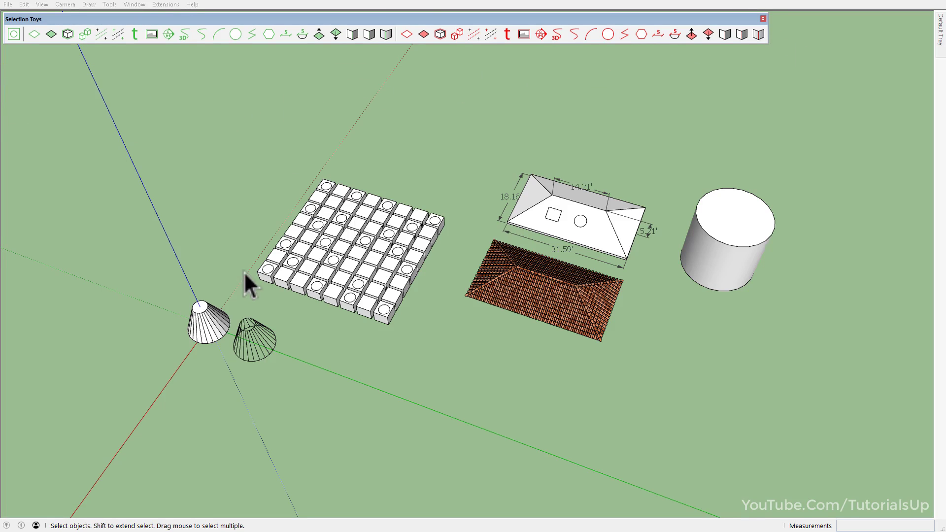
Step: Select the whole white roof with its dimensions and keep only the linear dimensions selected
scroll(635, 238, down, 3)
scroll(158, 264, up, 4)
middle_drag(158, 264, 406, 277)
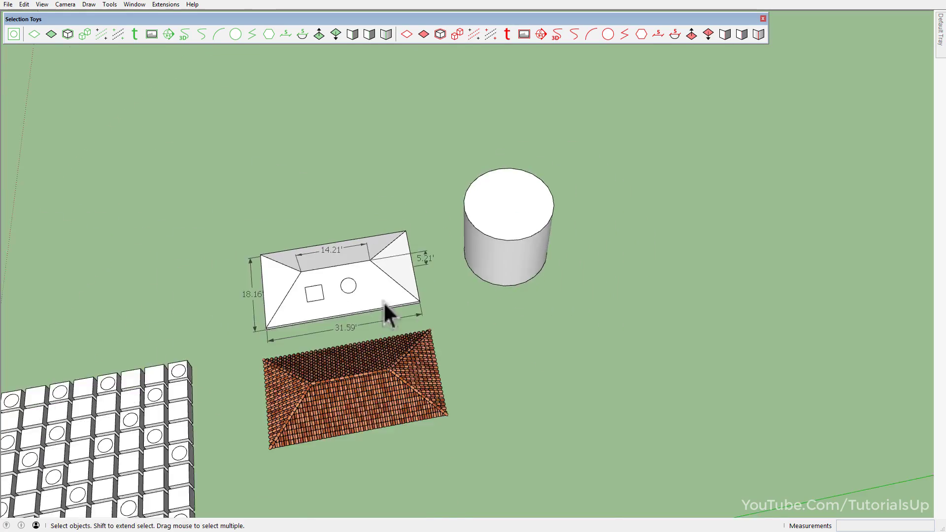
scroll(323, 306, up, 5)
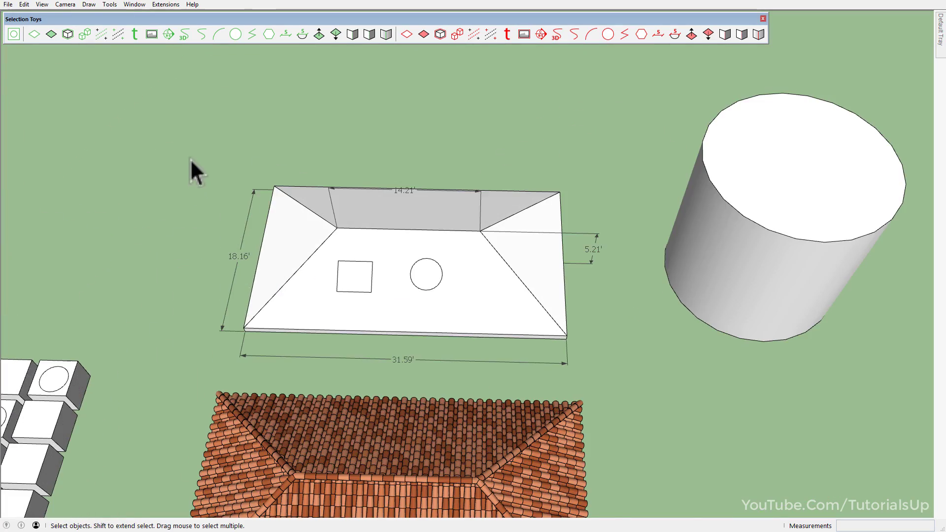
drag(183, 144, 643, 382)
middle_drag(532, 338, 557, 296)
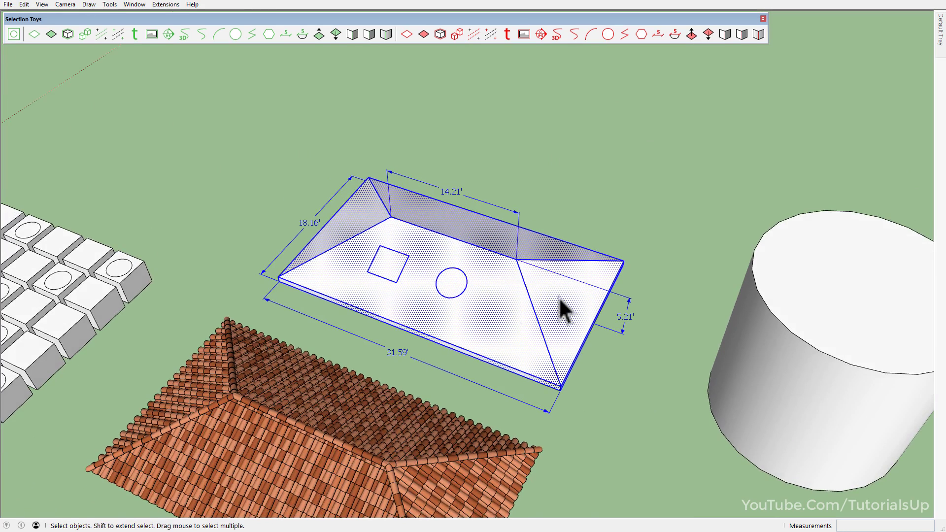
scroll(530, 310, up, 2)
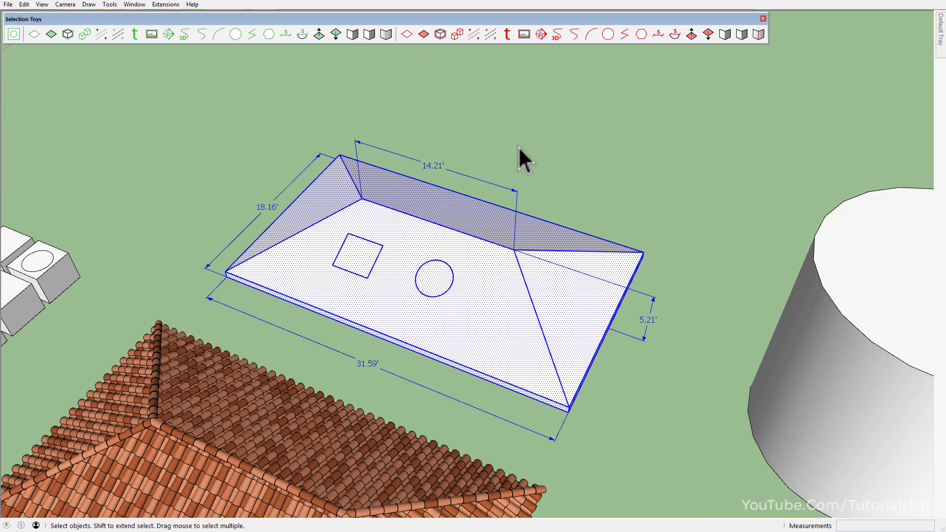
click(286, 39)
Step: Copy the selected linear dimensions to the empty area behind the white roof and clear the selection
middle_drag(625, 376, 472, 403)
key(m)
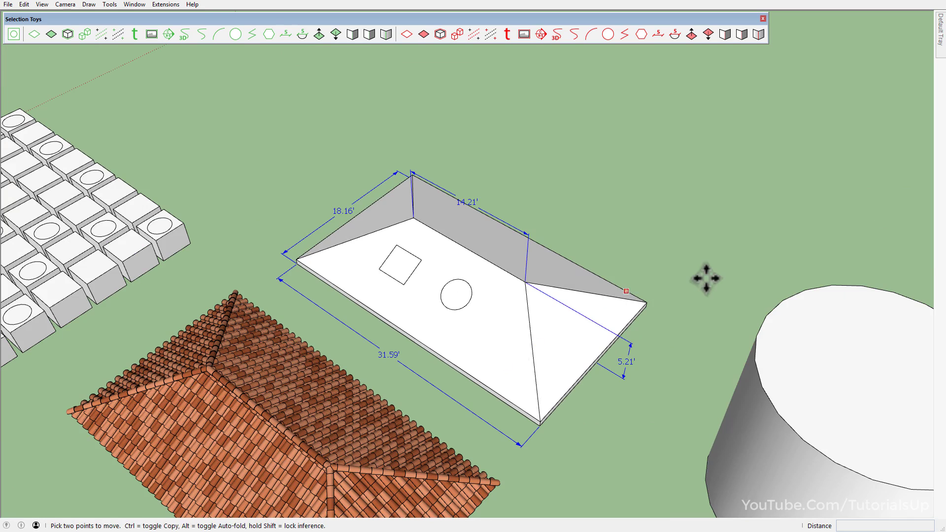
key(ctrl)
click(718, 275)
key(h)
drag(668, 196, 627, 202)
mouse_move(309, 280)
mouse_down()
mouse_move(403, 237)
mouse_move(359, 211)
mouse_move(327, 260)
mouse_up()
key(space)
click(274, 179)
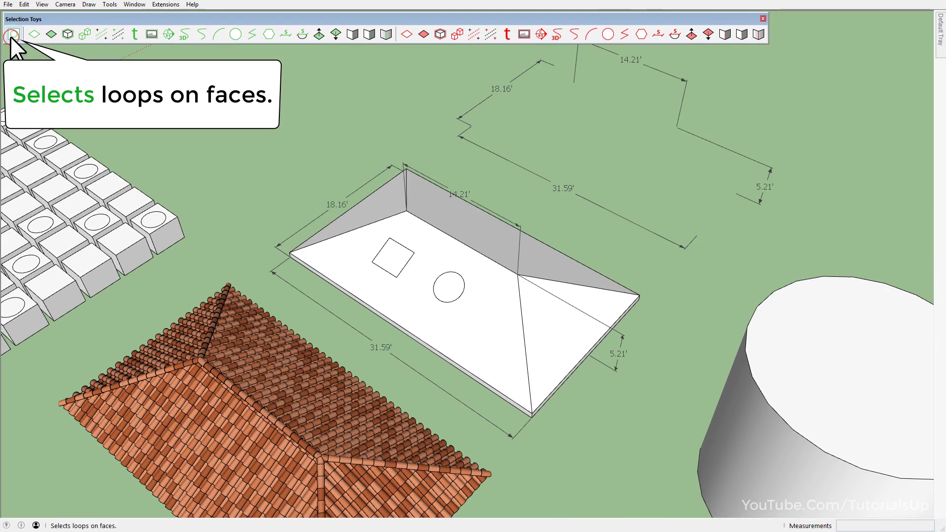
Step: Select the edge loops of the white roof's large front face, including its square and circle outlines
click(428, 298)
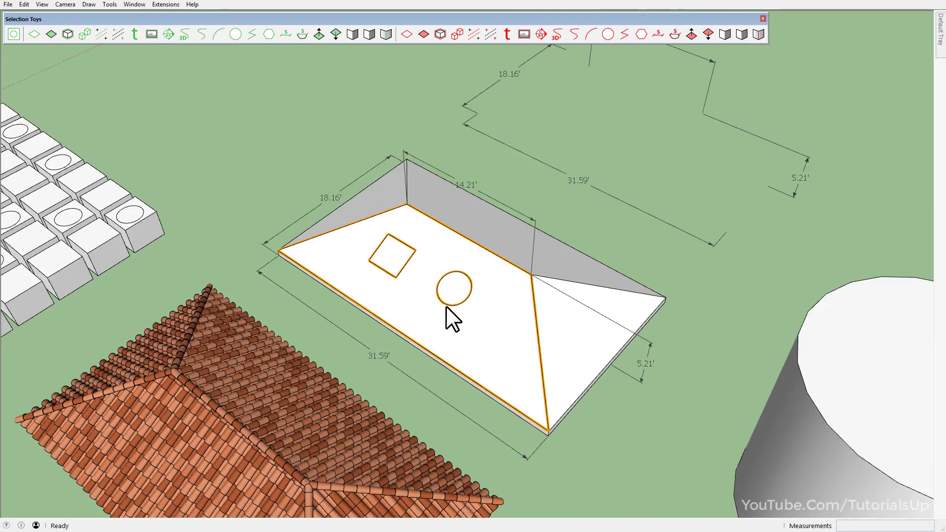
scroll(438, 308, up, 4)
click(449, 317)
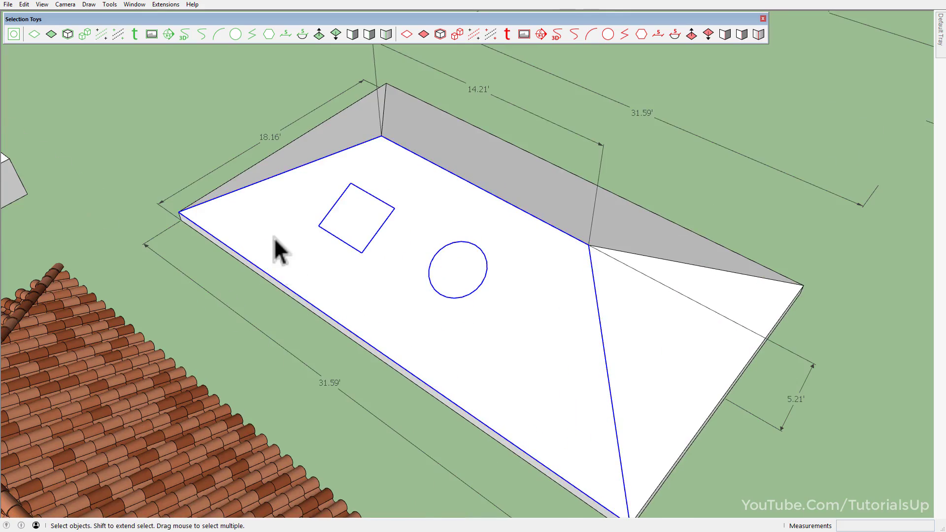
Step: Show hidden geometry and select the cylinder's side ring with Quad-face Loops, starting from one vertical side edge
scroll(271, 244, down, 3)
middle_drag(343, 256, 449, 307)
key(alt+h)
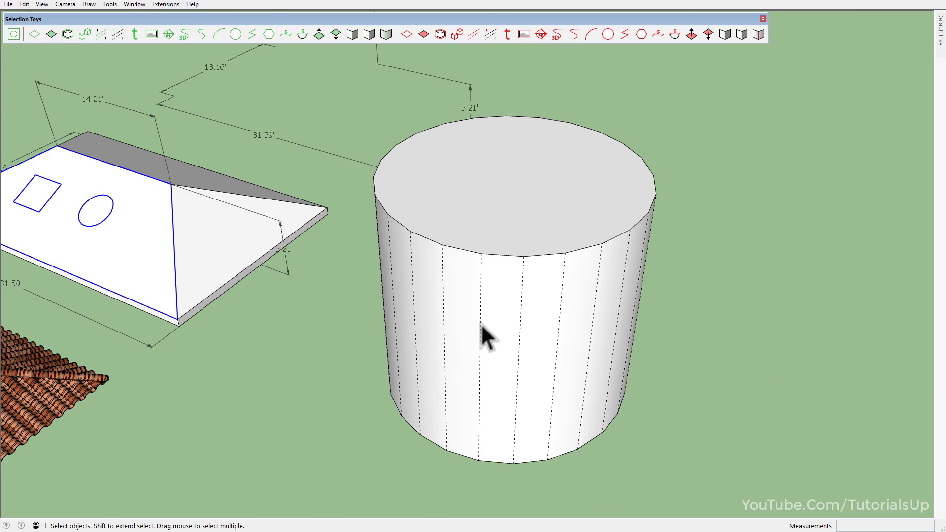
click(480, 324)
right_click(480, 301)
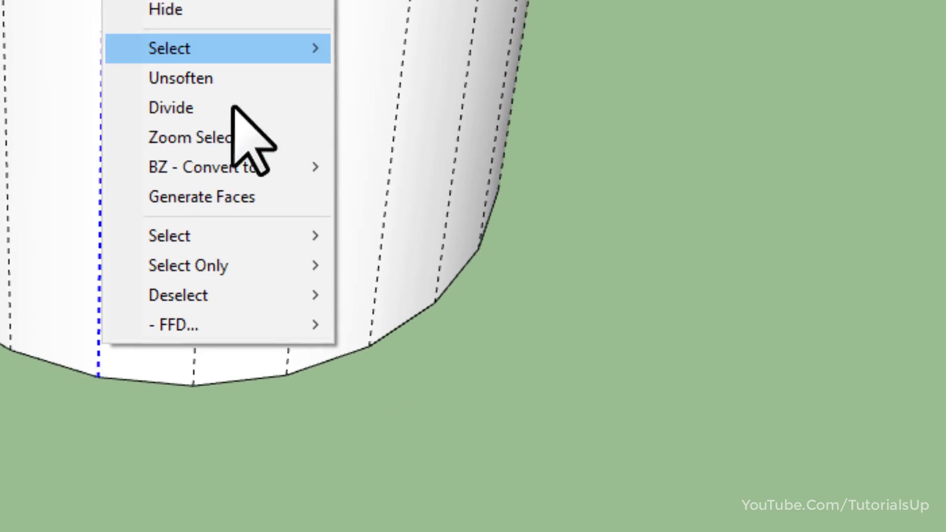
mouse_move(224, 213)
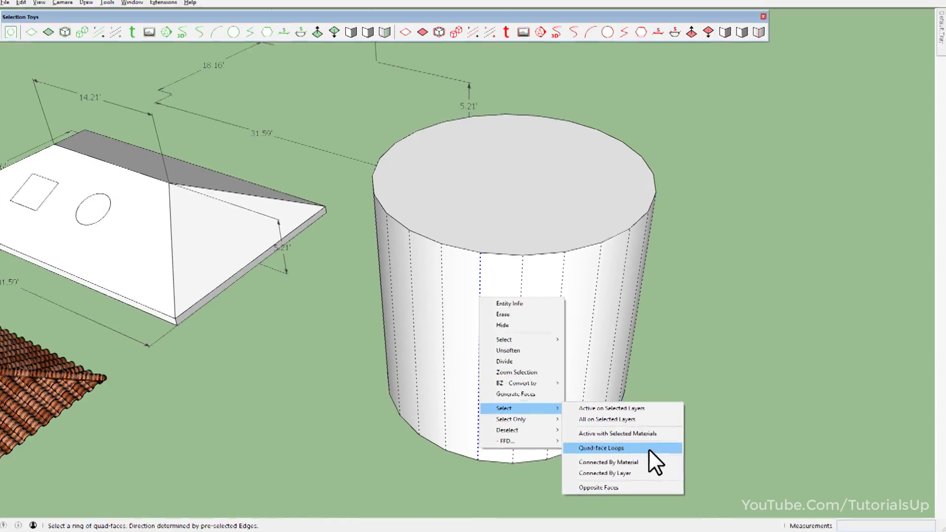
click(648, 449)
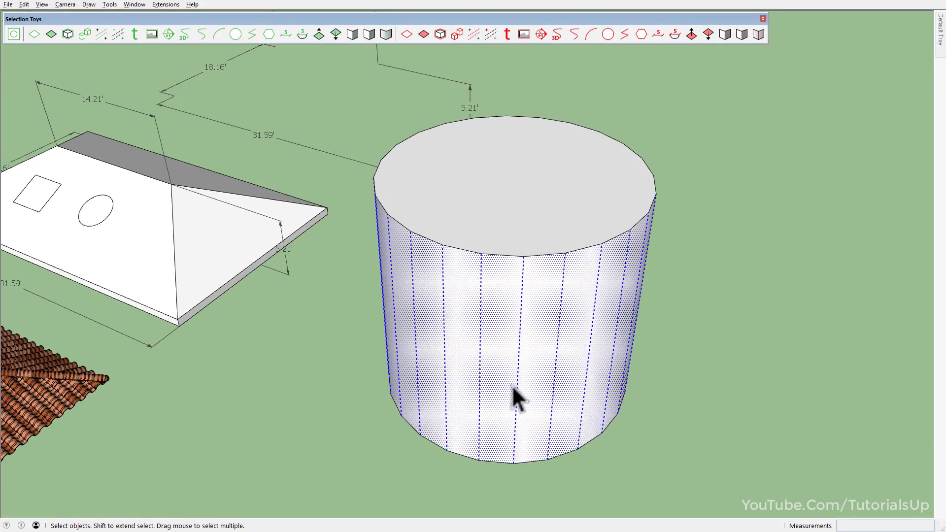
Step: Toggle the visibility of layers 1 and 2 to check which cubes of the grid each one holds
scroll(512, 390, down, 2)
mouse_move(550, 390)
middle_down()
mouse_move(483, 399)
mouse_move(547, 403)
mouse_move(472, 343)
middle_up()
scroll(547, 403, down, 2)
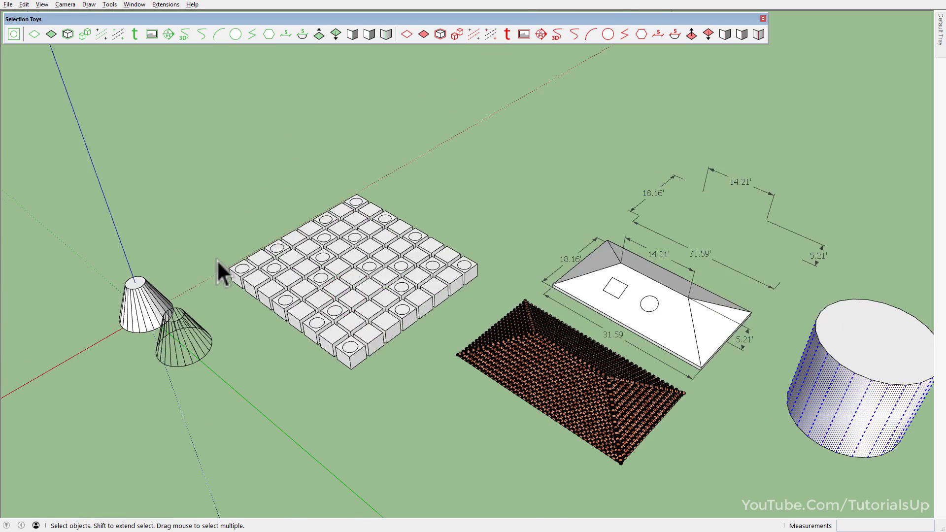
scroll(216, 260, up, 3)
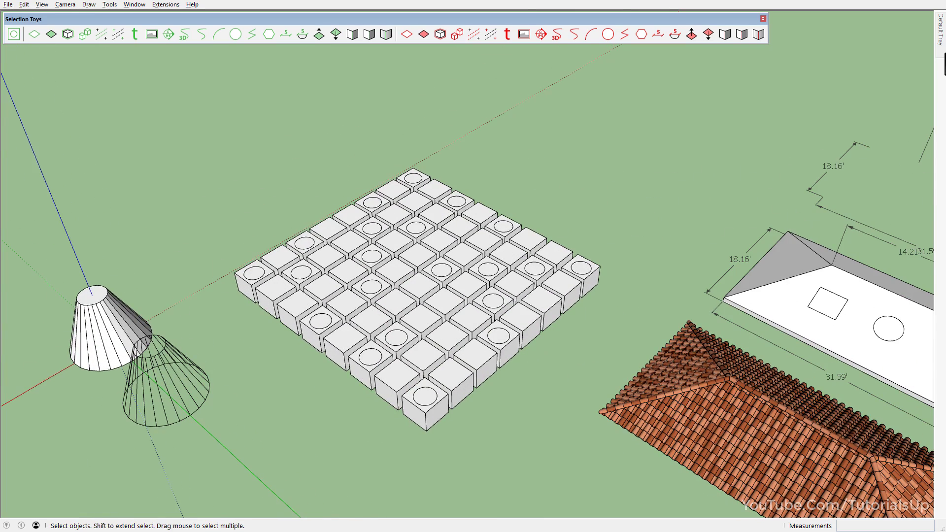
mouse_move(940, 30)
click(903, 193)
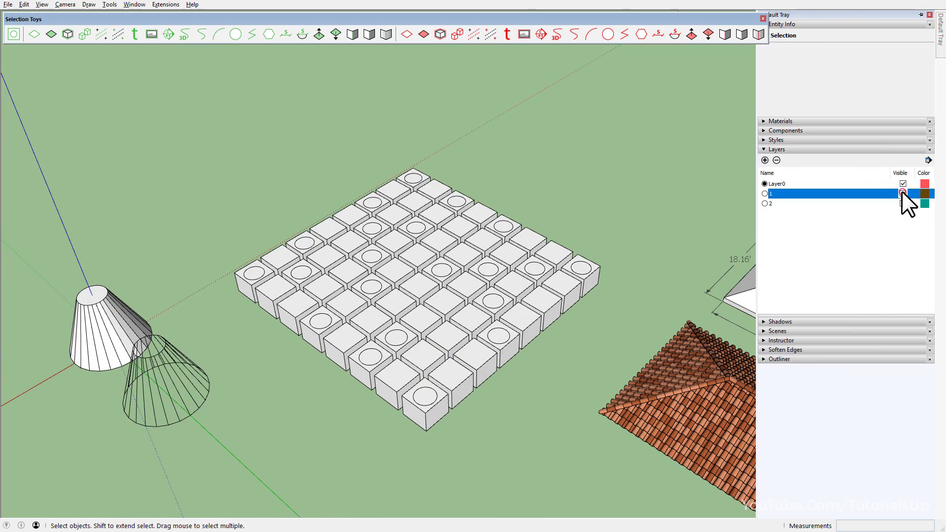
click(902, 192)
click(902, 204)
click(903, 203)
click(902, 204)
Step: Select a plain cube in the grid half nearer the roofs and extend the selection with Active on Selected Layers
middle_drag(411, 280, 398, 397)
click(446, 278)
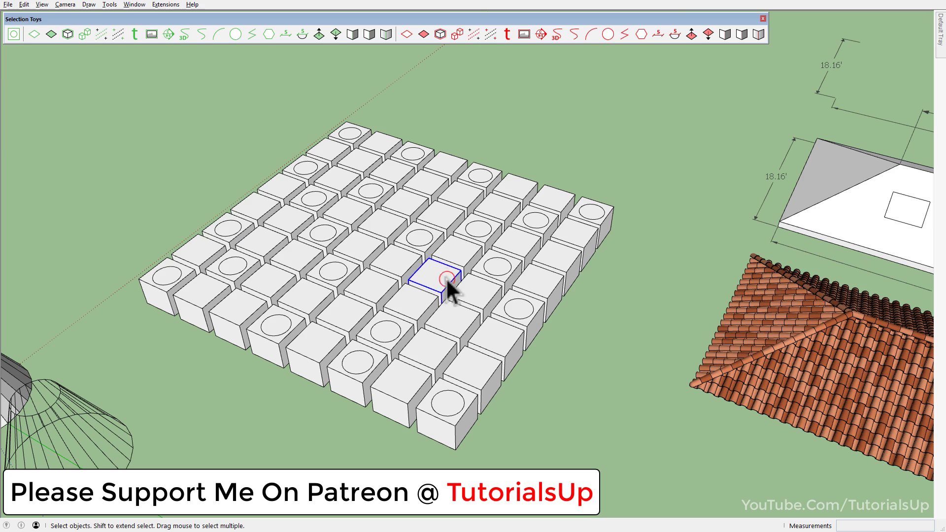
right_click(446, 279)
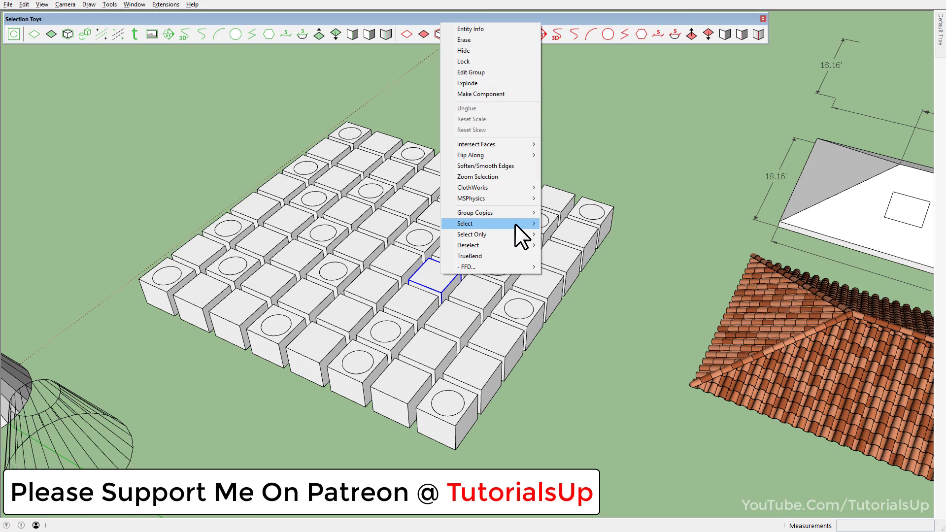
mouse_move(530, 223)
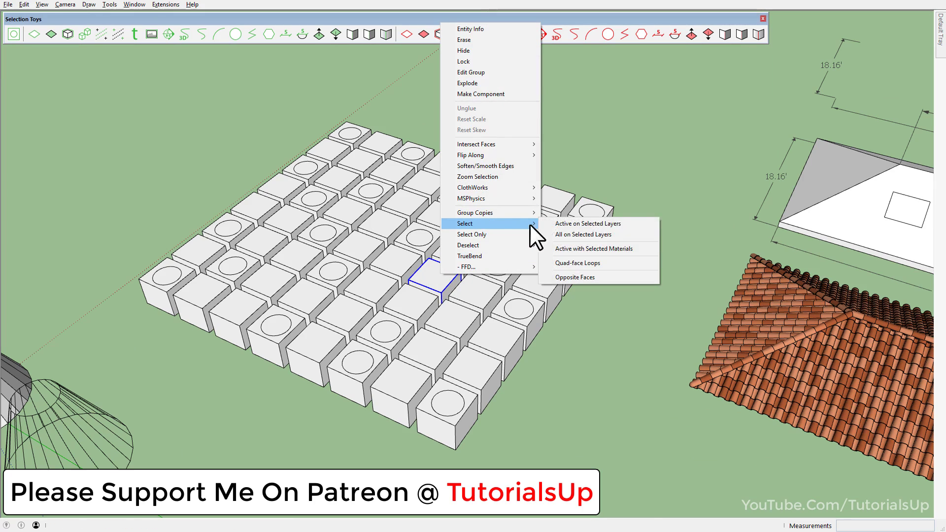
click(639, 223)
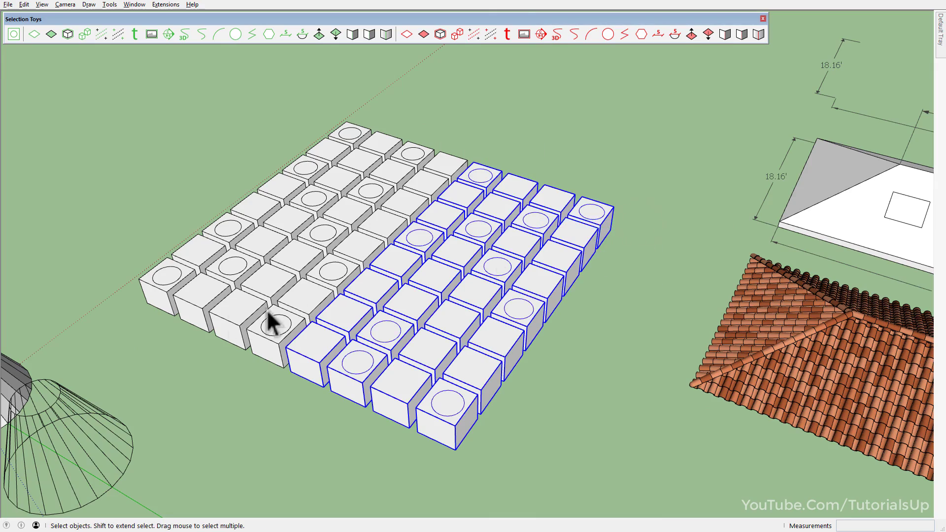
Step: Select a plain cube in the grid half farther from the roofs and extend the selection with Active on Selected Layers
middle_drag(219, 305, 345, 315)
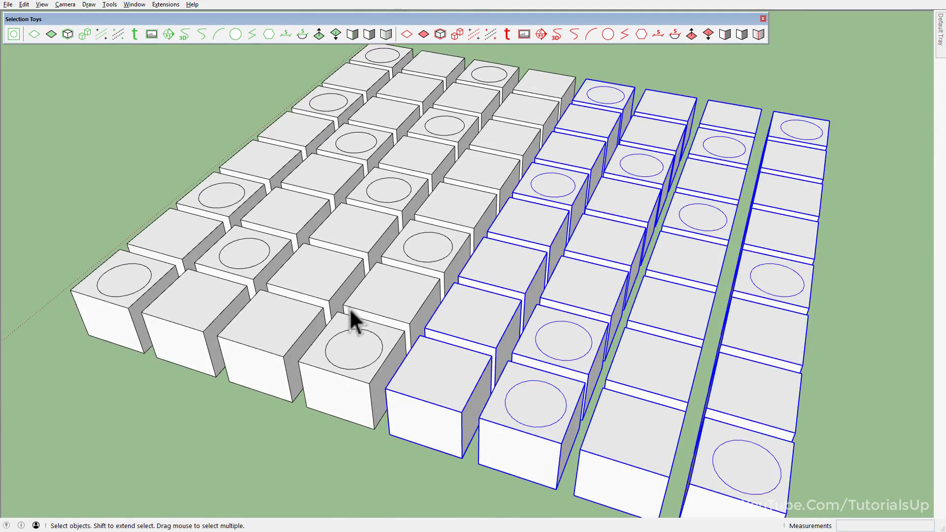
scroll(318, 229, down, 2)
right_click(325, 212)
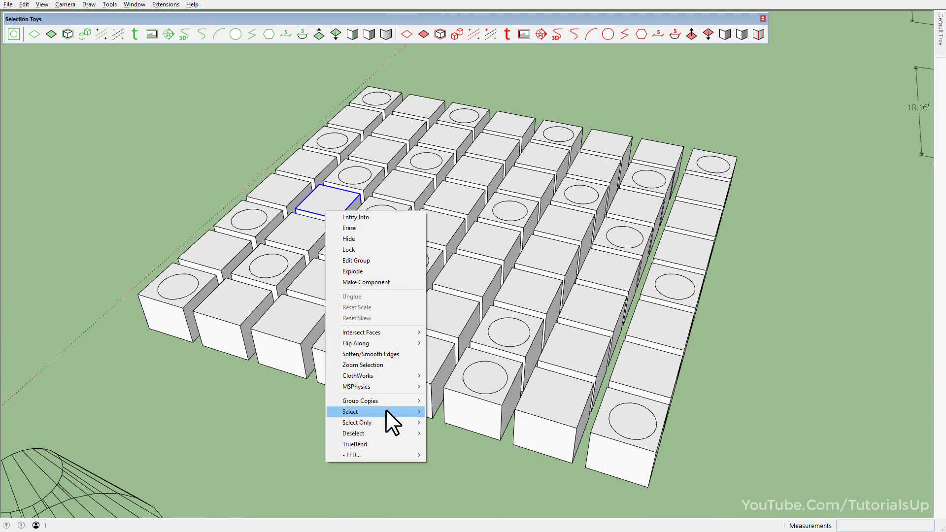
mouse_move(386, 410)
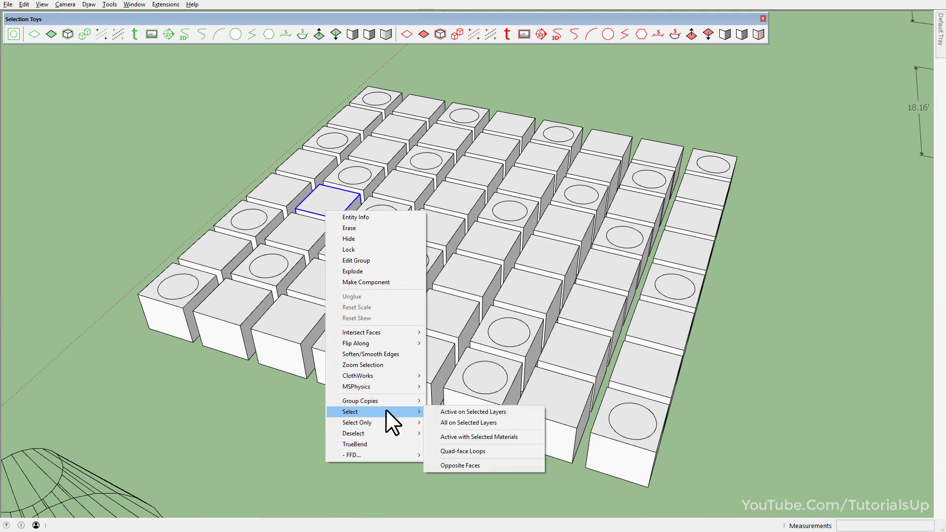
click(531, 412)
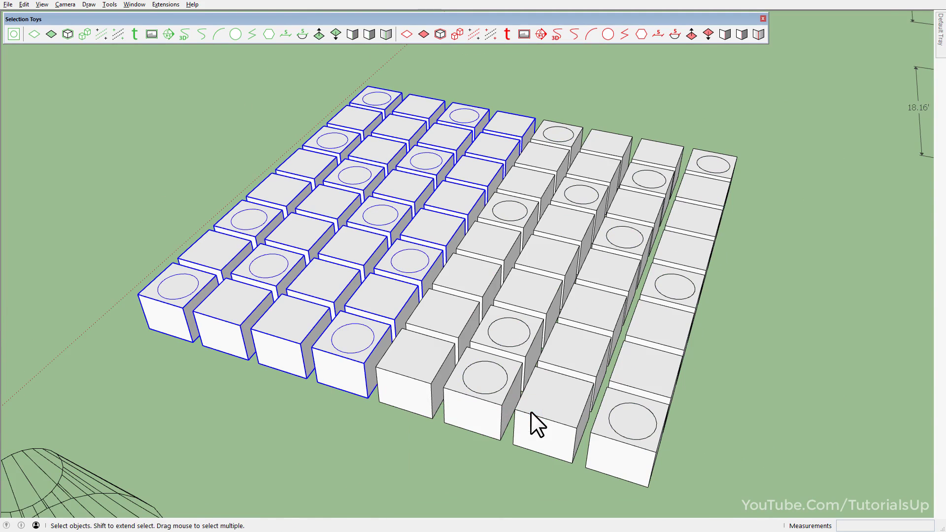
Step: Select the whole cylinder, keep only its soft edges selected, and clear the selection
scroll(371, 386, down, 4)
scroll(353, 280, down, 4)
shift+middle_drag(459, 286, 350, 279)
drag(350, 278, 582, 273)
scroll(276, 323, down, 2)
drag(853, 282, 524, 317)
scroll(525, 305, up, 5)
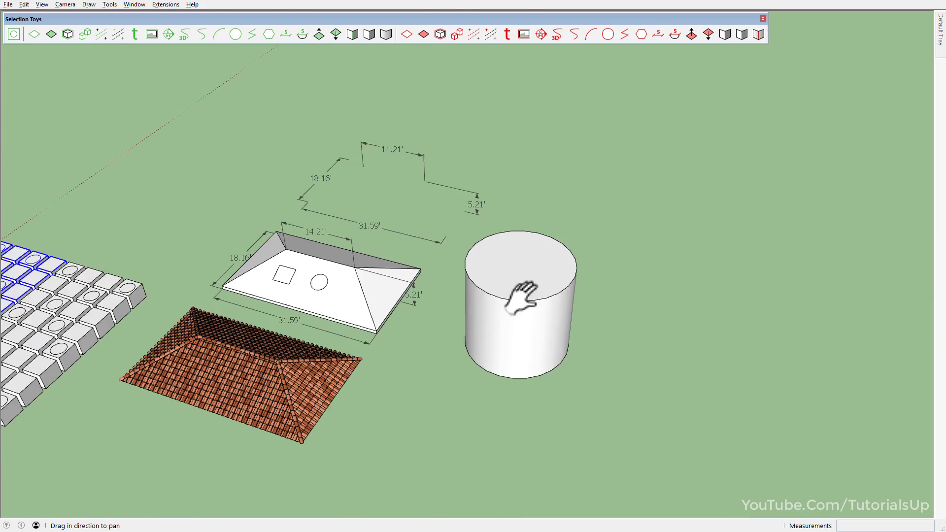
key(space)
click(520, 287)
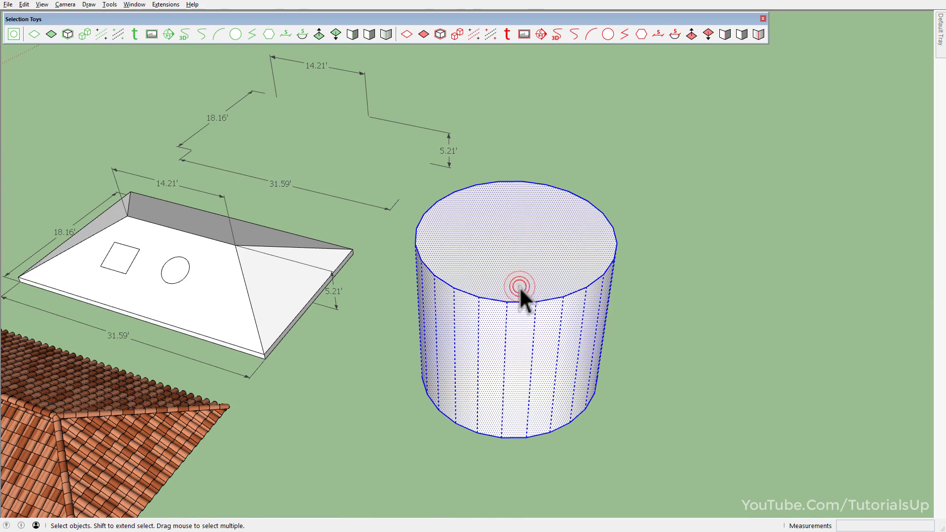
click(368, 34)
middle_drag(476, 414, 625, 345)
scroll(795, 349, down, 5)
click(786, 342)
Step: Select the whole cylinder again and keep only its circles selected
triple_click(625, 312)
scroll(681, 347, up, 2)
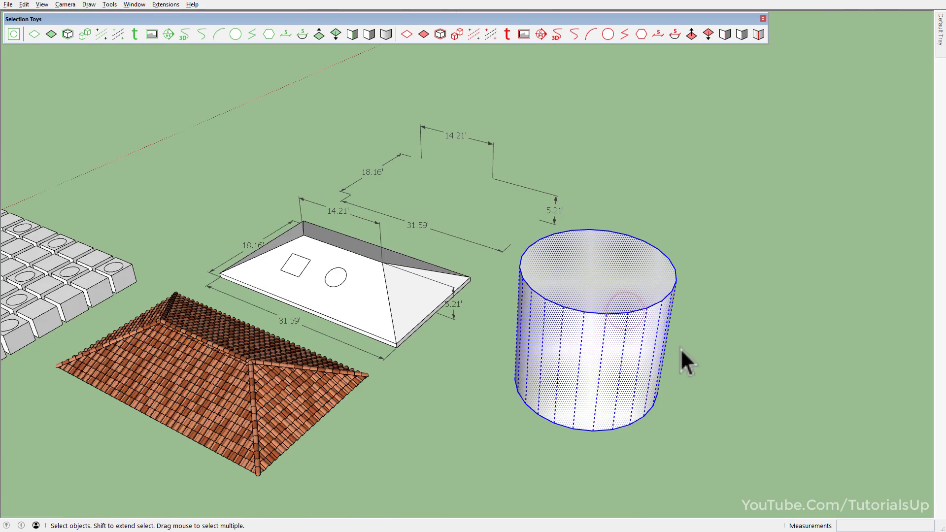
click(232, 37)
scroll(638, 325, down, 6)
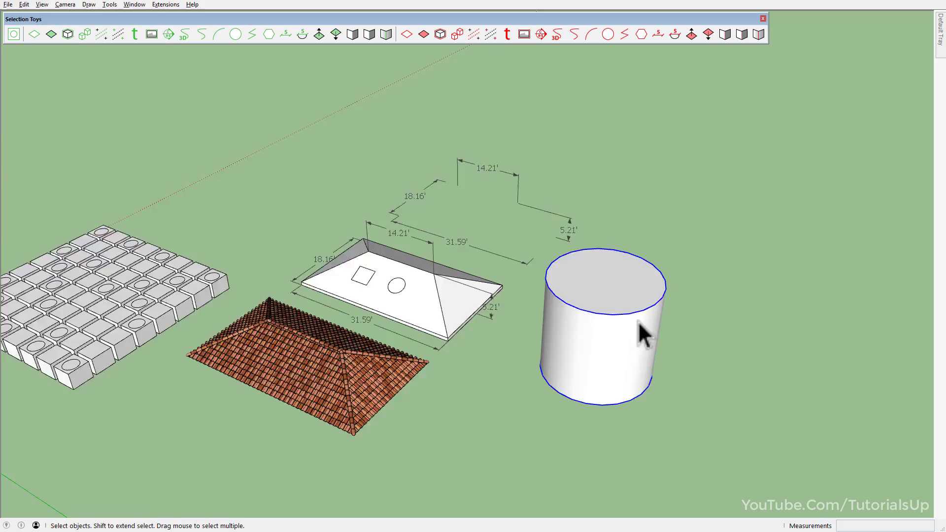
scroll(584, 397, up, 2)
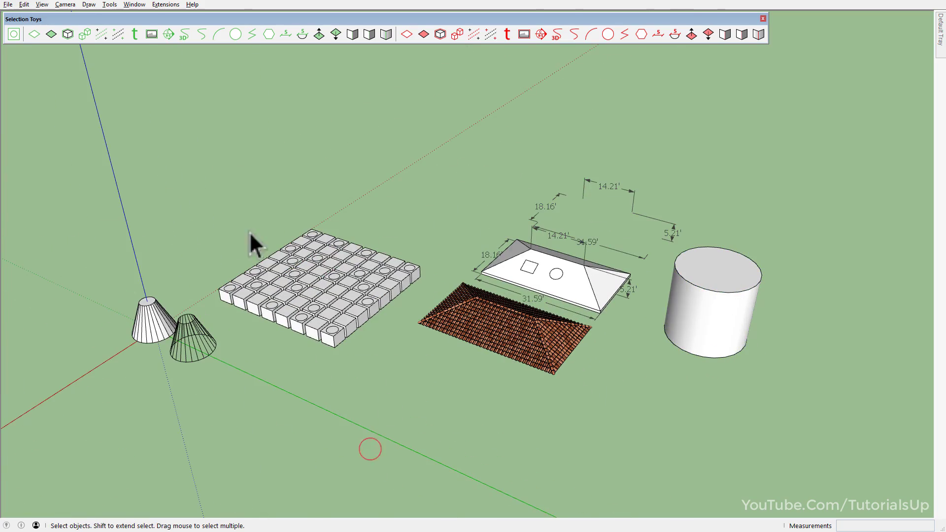
Step: Open the Selection Toys Cheat Sheet, enlarge its window, and look through the command descriptions
click(109, 4)
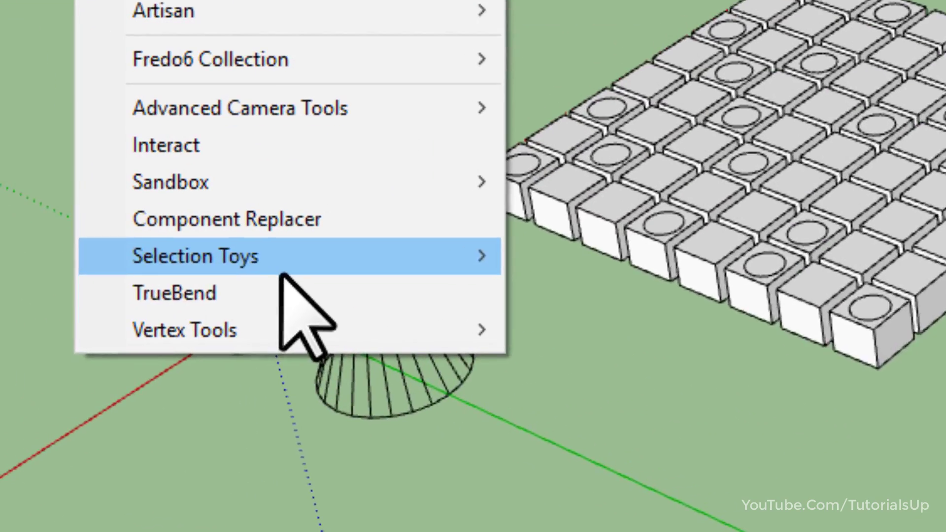
mouse_move(163, 314)
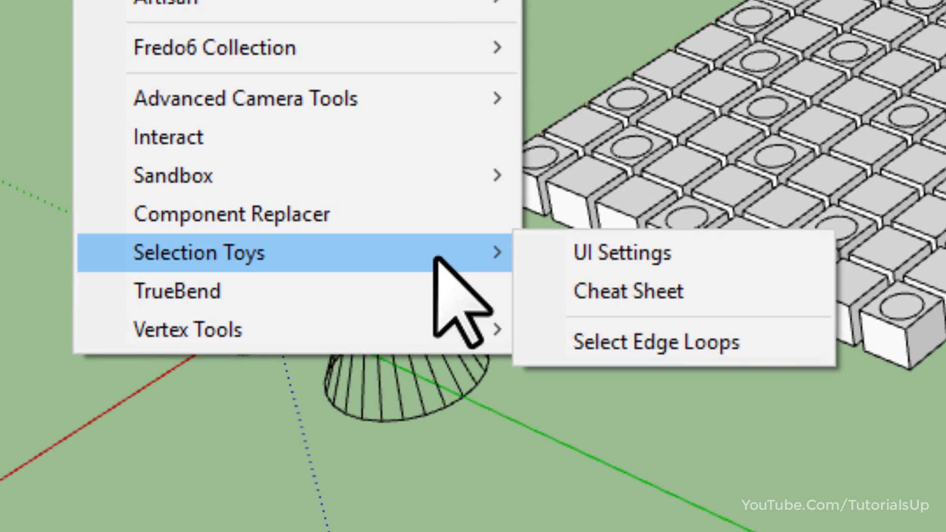
click(766, 293)
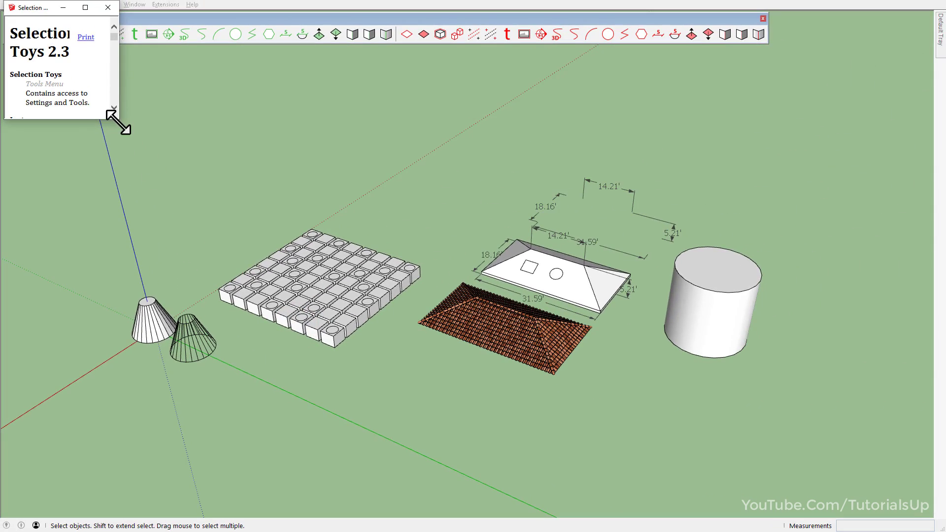
mouse_move(118, 123)
mouse_down()
mouse_move(175, 196)
mouse_move(434, 451)
mouse_move(461, 501)
mouse_move(288, 511)
mouse_up()
drag(282, 55, 285, 28)
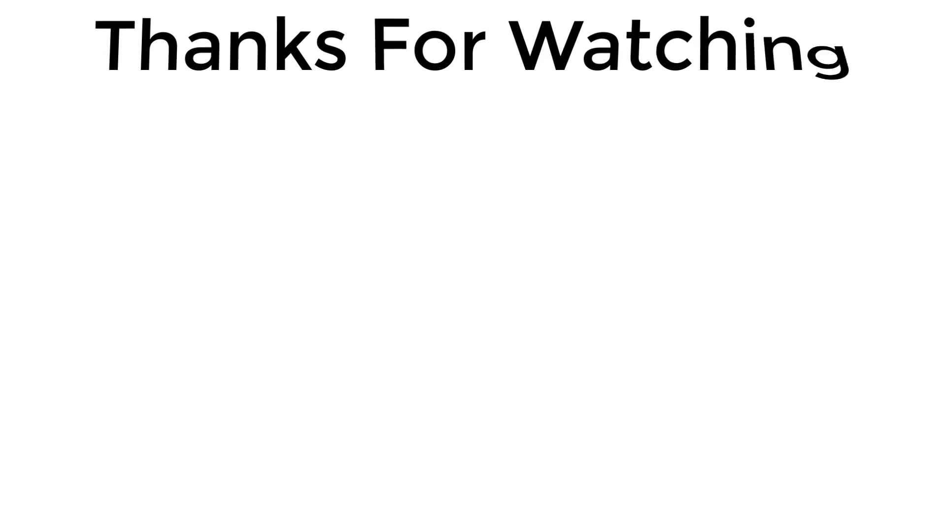